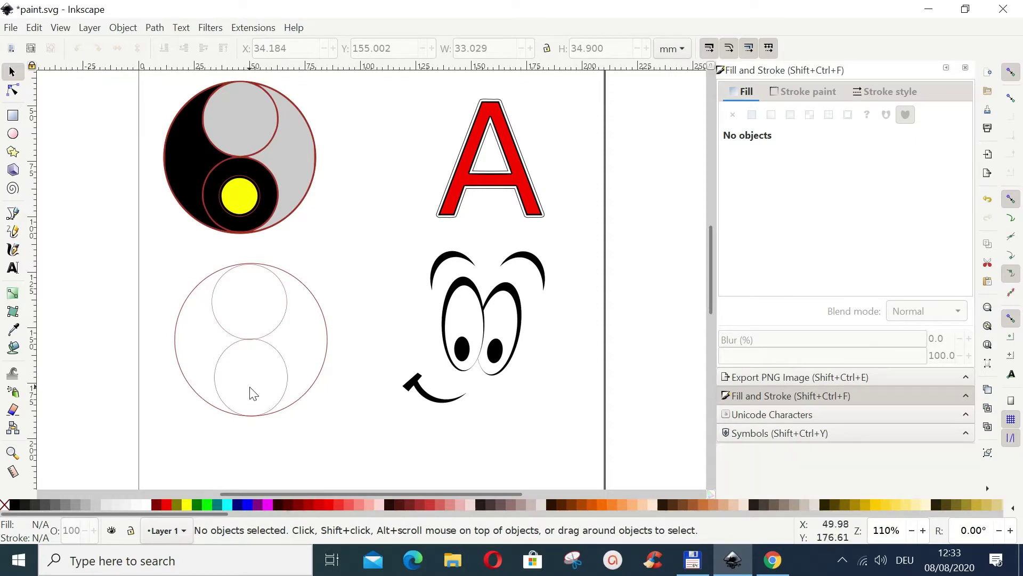
Try filling the large outlined circle of the lower drawing with red, and undo that fill
{"action": "left_click", "coordinate": [323, 368]}
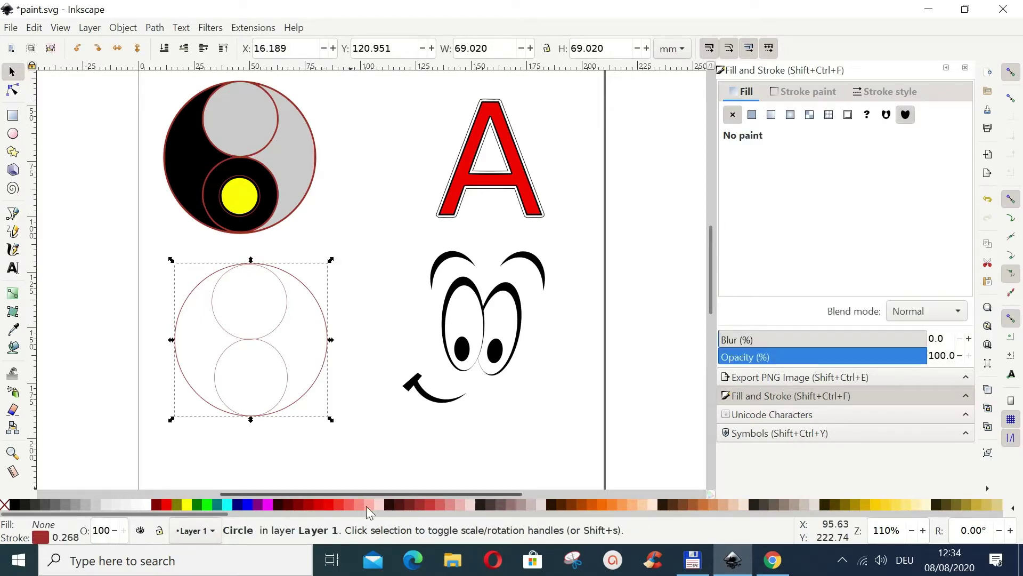
{"action": "left_click", "coordinate": [332, 503]}
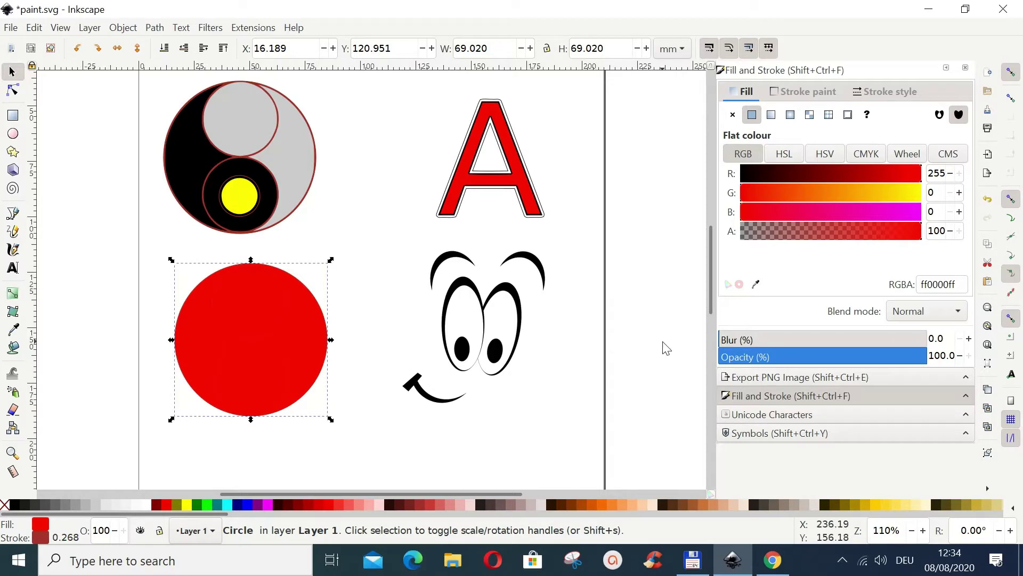
{"action": "left_click", "coordinate": [988, 198]}
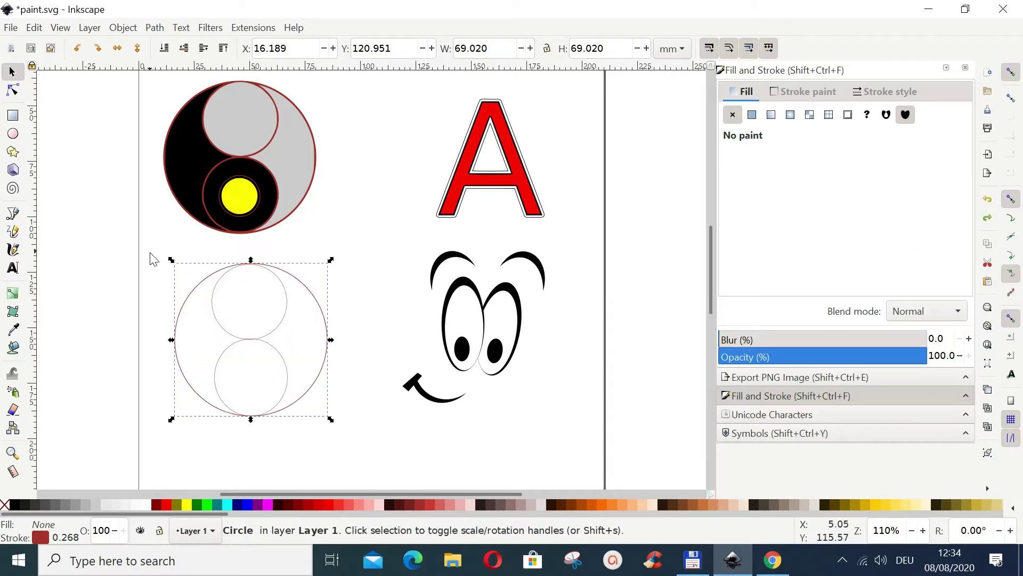
Combine the large circle and the two small circles inside it into a single path
{"action": "left_click_drag", "start_coordinate": [155, 244], "coordinate": [357, 443]}
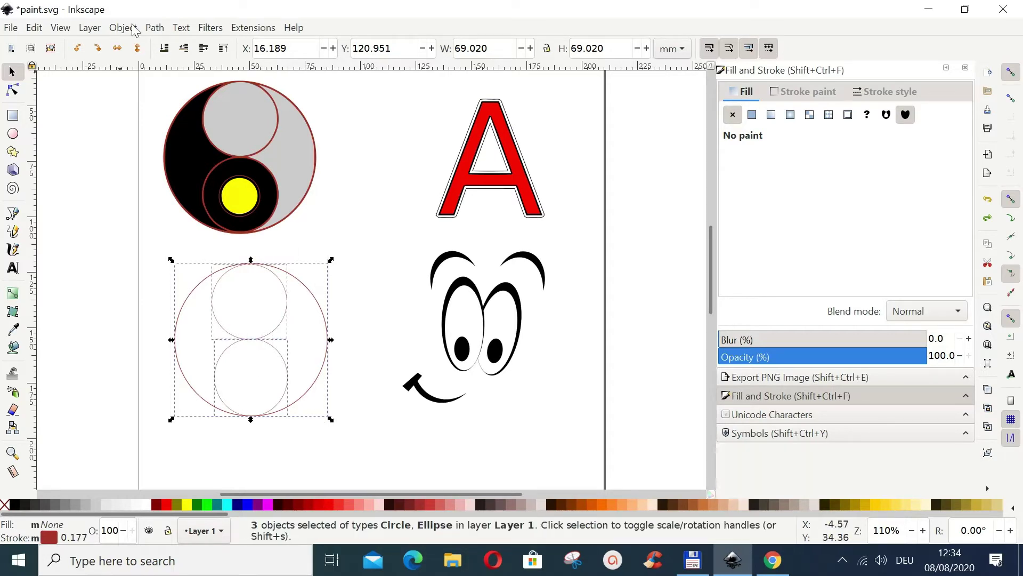
{"action": "left_click", "coordinate": [151, 28]}
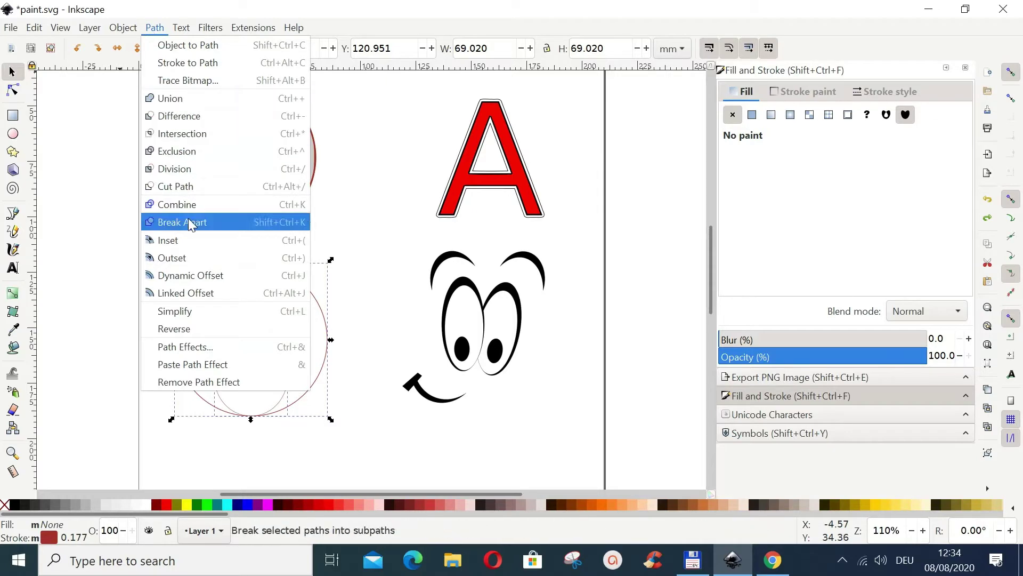
{"action": "left_click", "coordinate": [194, 205]}
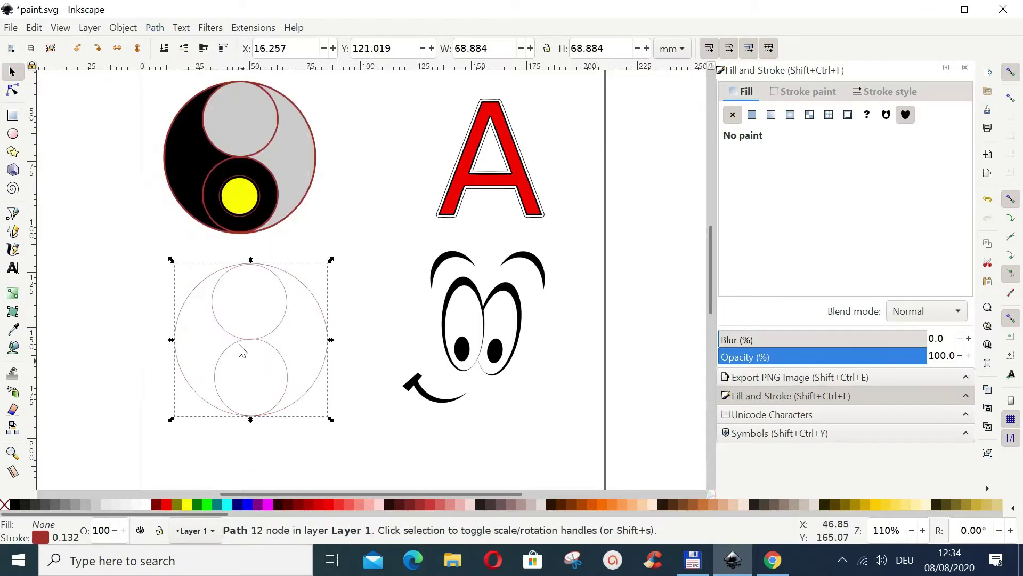
Draw a rectangle about 97 × 86 mm that fully surrounds the combined circles
{"action": "left_click", "coordinate": [13, 117]}
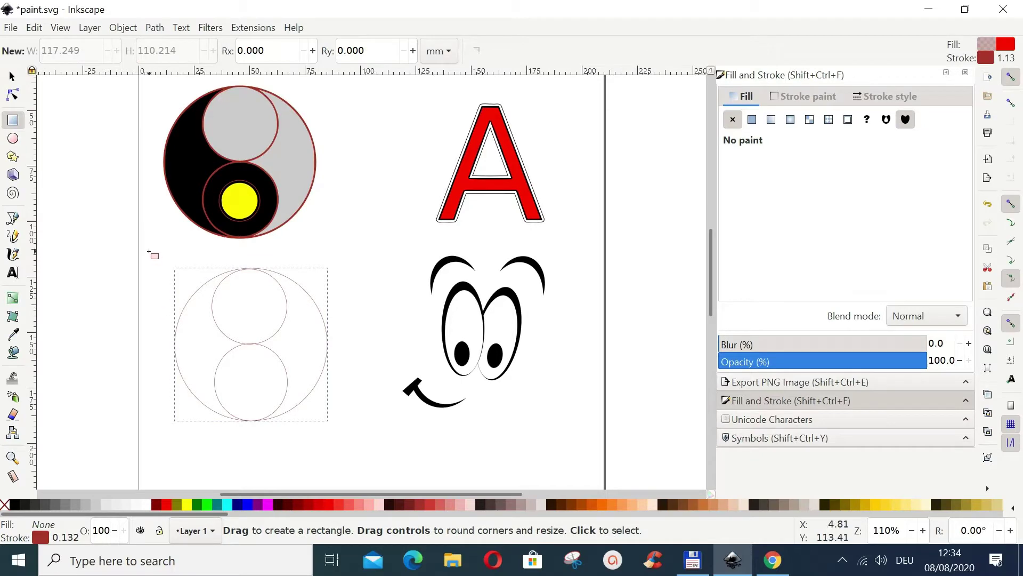
{"action": "left_click_drag", "start_coordinate": [149, 251], "coordinate": [365, 442]}
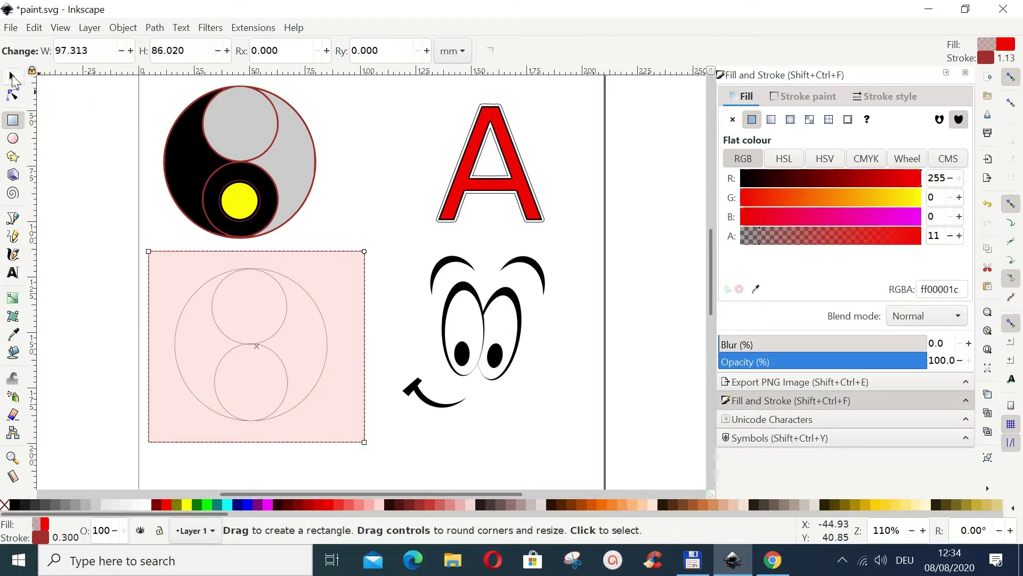
{"action": "left_click", "coordinate": [11, 77]}
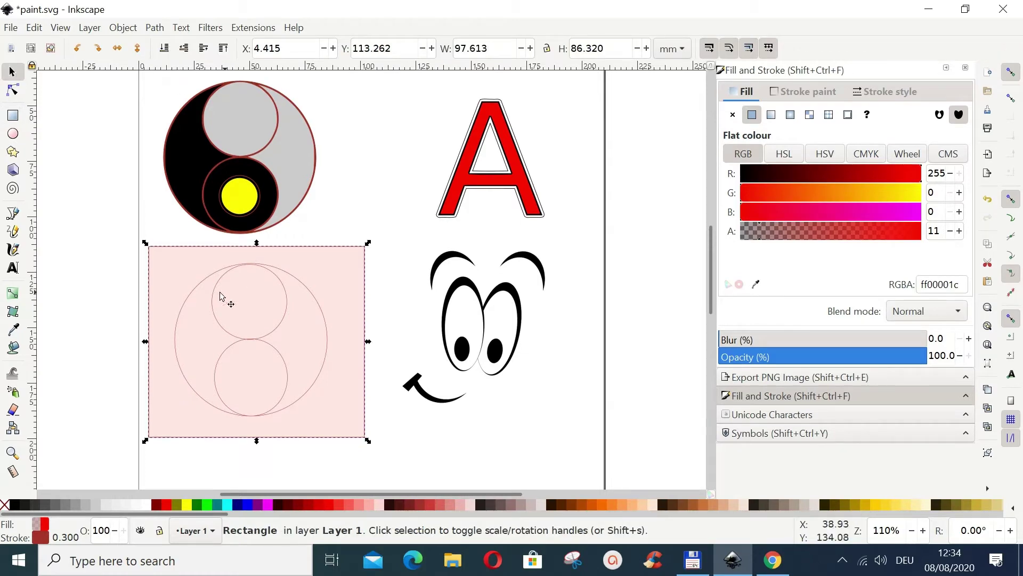
Select the rectangle together with the combined circle path and split it into pieces with the Division operation
{"action": "left_click", "coordinate": [308, 391], "text": "shift"}
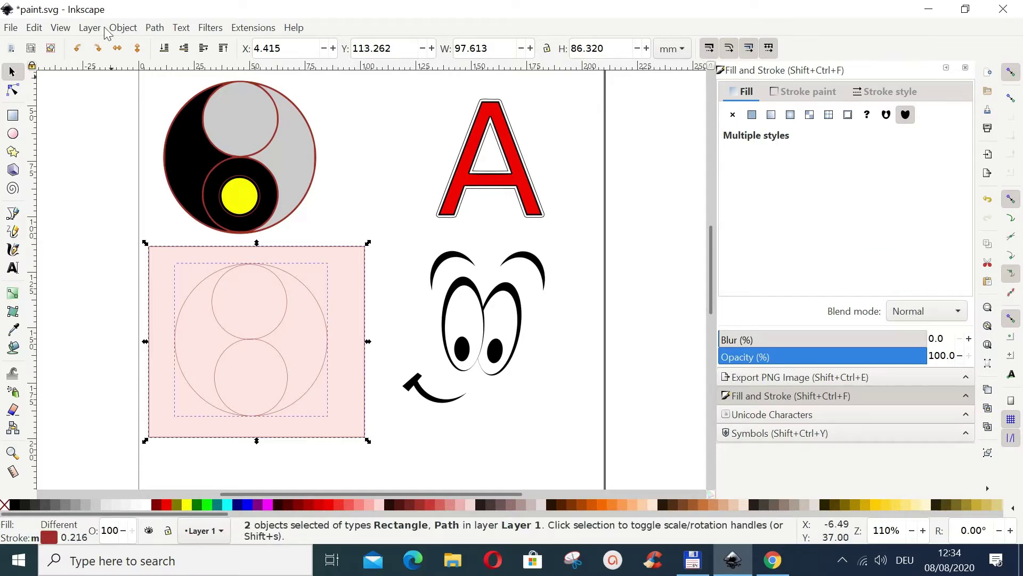
{"action": "left_click", "coordinate": [155, 28]}
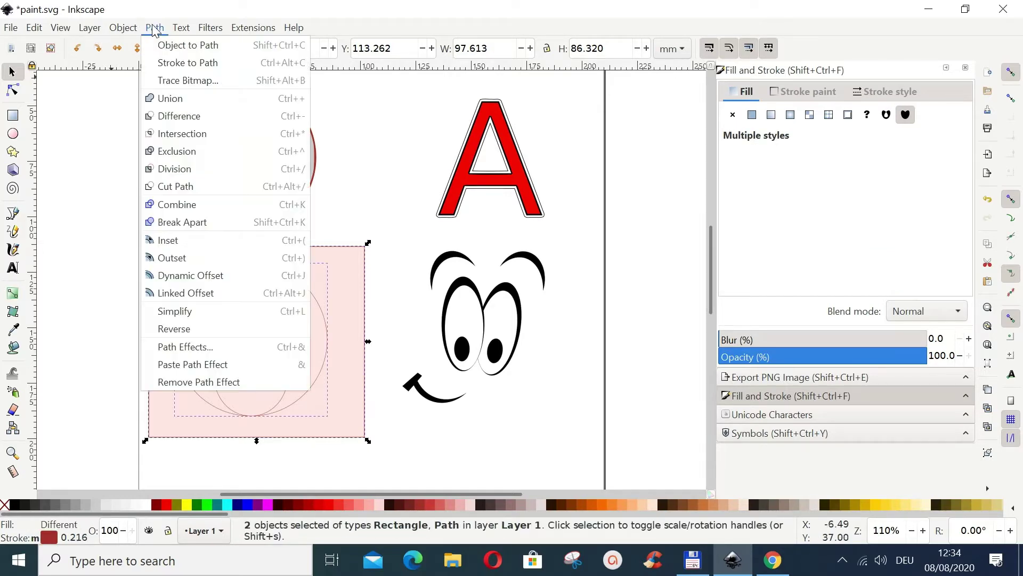
{"action": "left_click", "coordinate": [167, 173]}
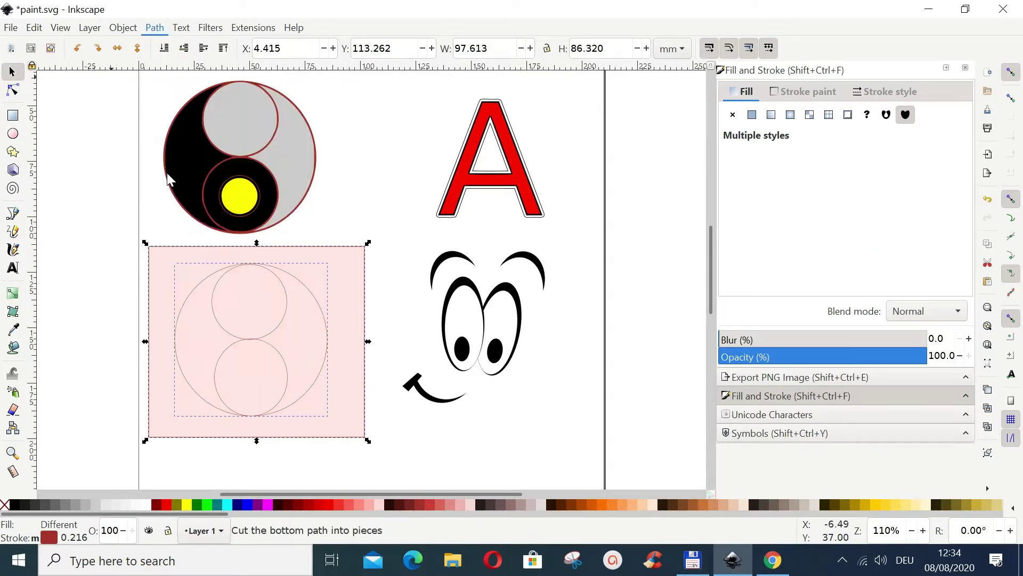
{"action": "left_click", "coordinate": [195, 302]}
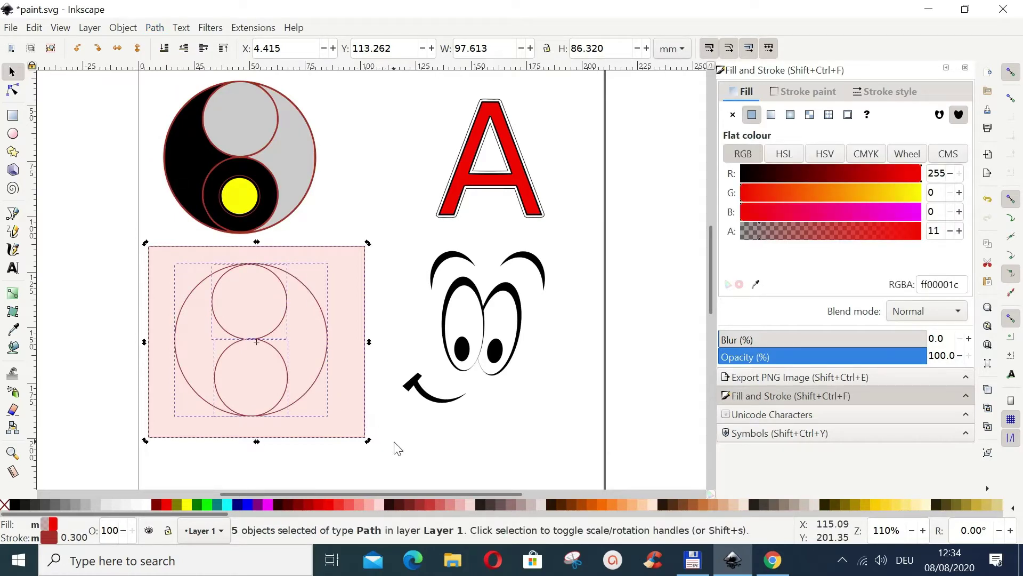
Pull the outer rectangular piece away from the circles and delete it
{"action": "left_click", "coordinate": [410, 455]}
{"action": "left_click", "coordinate": [350, 422]}
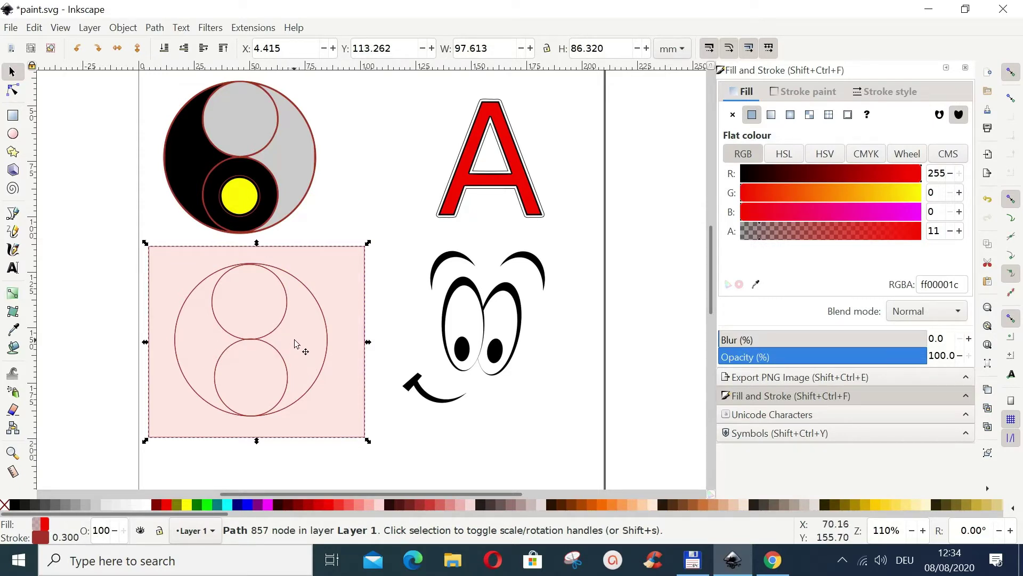
{"action": "left_click", "coordinate": [329, 350]}
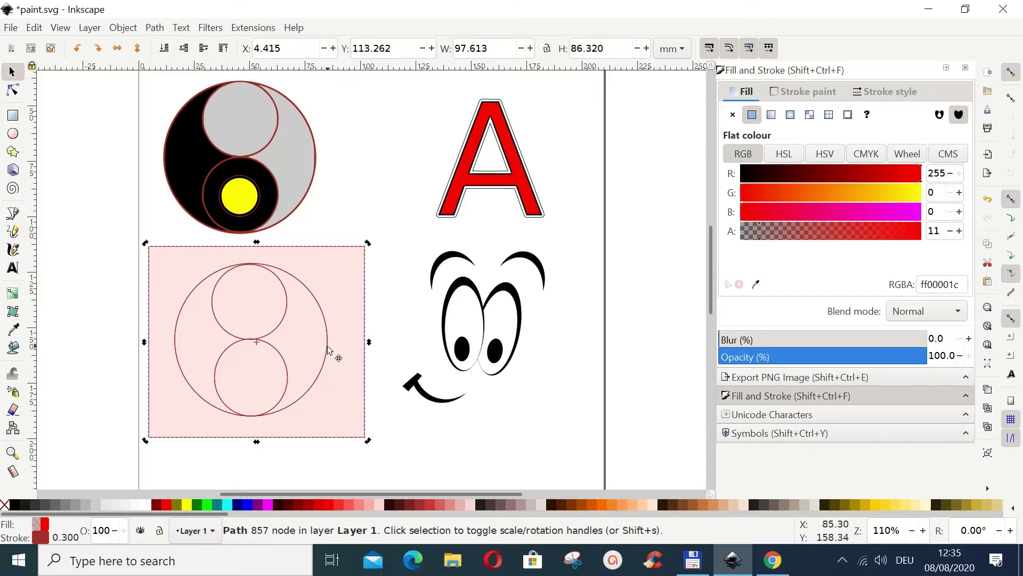
{"action": "left_click", "coordinate": [321, 377]}
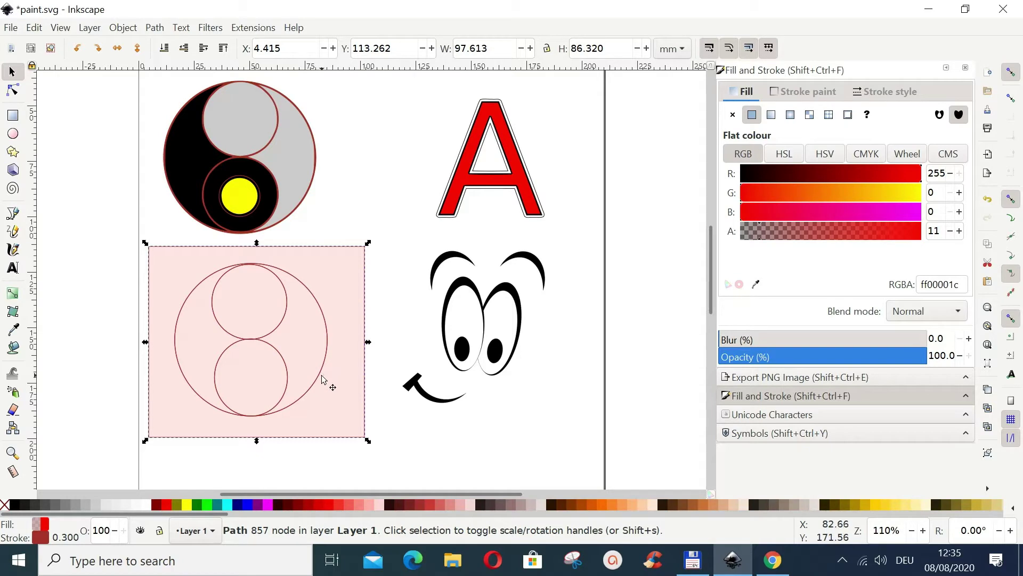
{"action": "left_click", "coordinate": [458, 454]}
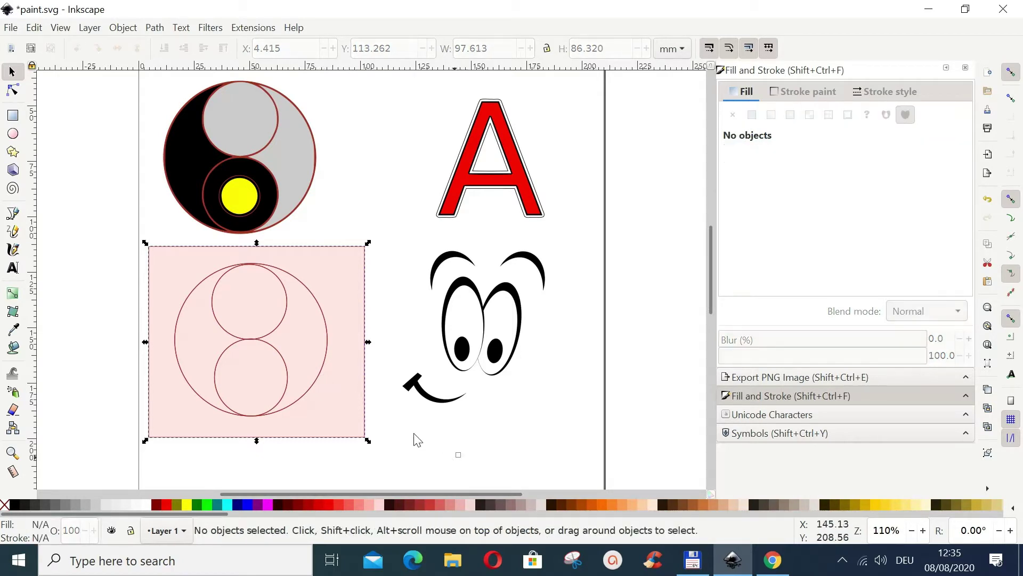
{"action": "left_click", "coordinate": [315, 380]}
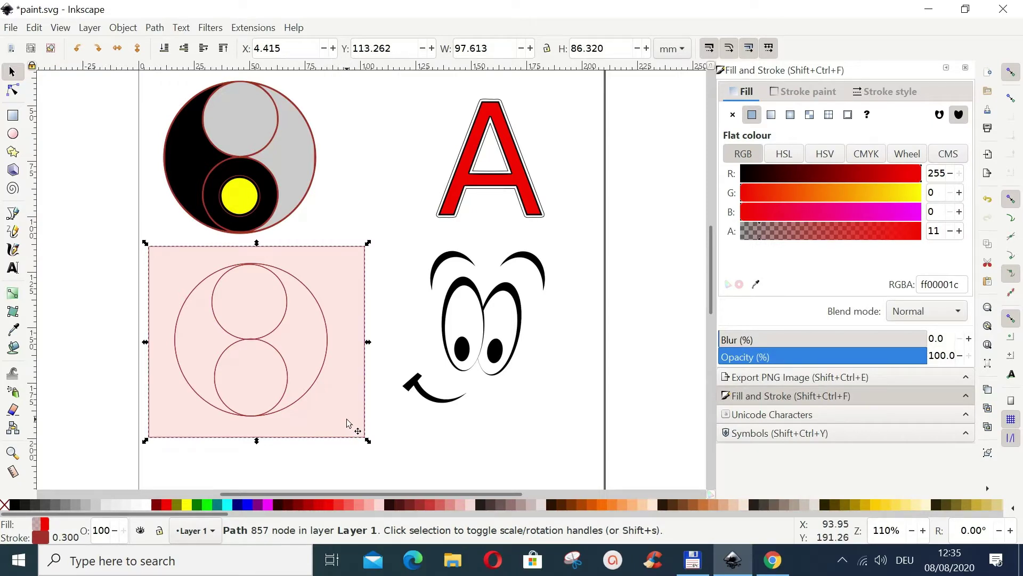
{"action": "left_click_drag", "start_coordinate": [347, 423], "coordinate": [581, 362]}
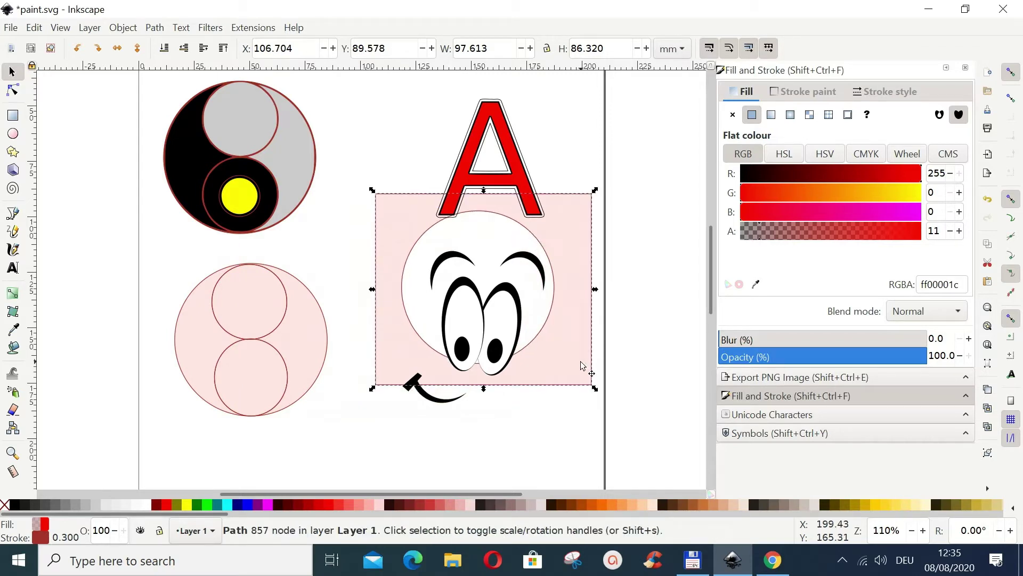
{"action": "key", "text": "Delete"}
Apply Break Apart to the remaining path of the large circle
{"action": "left_click", "coordinate": [299, 349]}
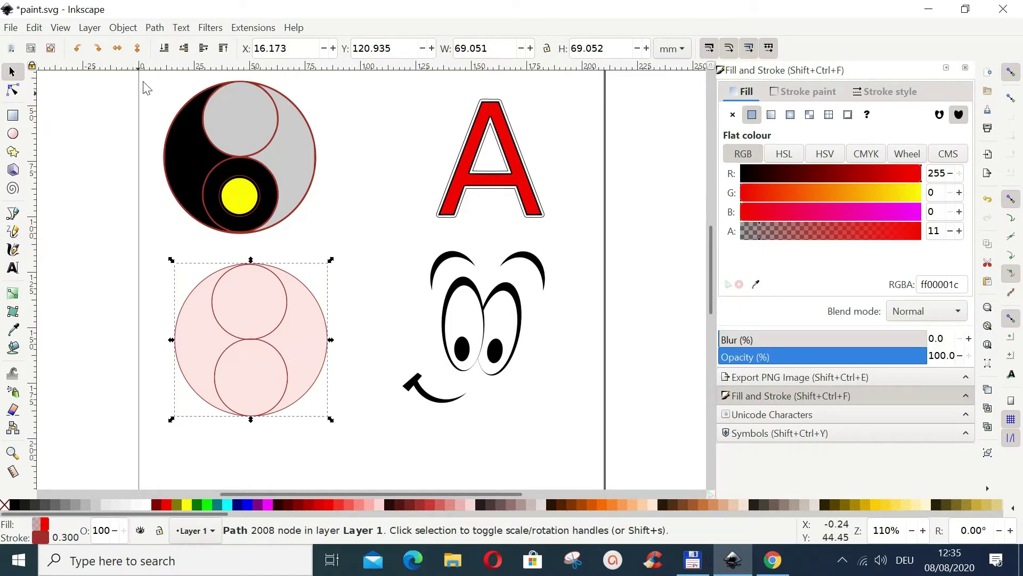
{"action": "left_click", "coordinate": [163, 31]}
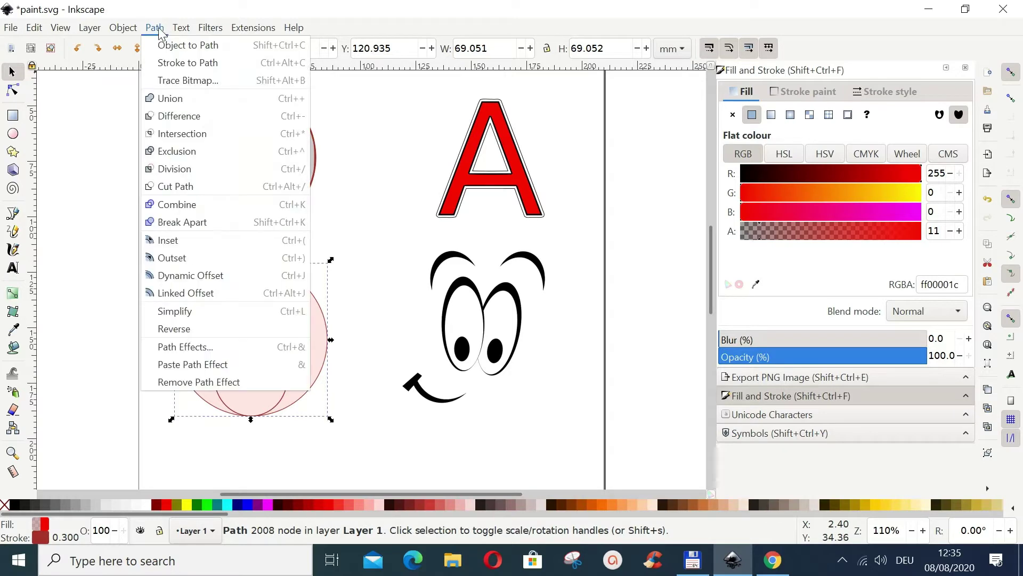
{"action": "left_click", "coordinate": [171, 224]}
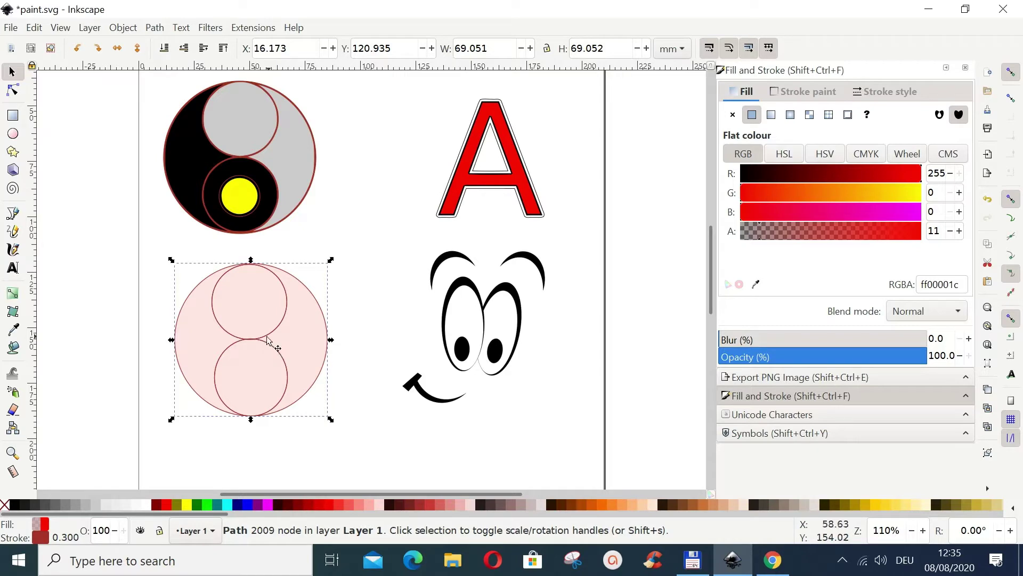
{"action": "left_click", "coordinate": [308, 343]}
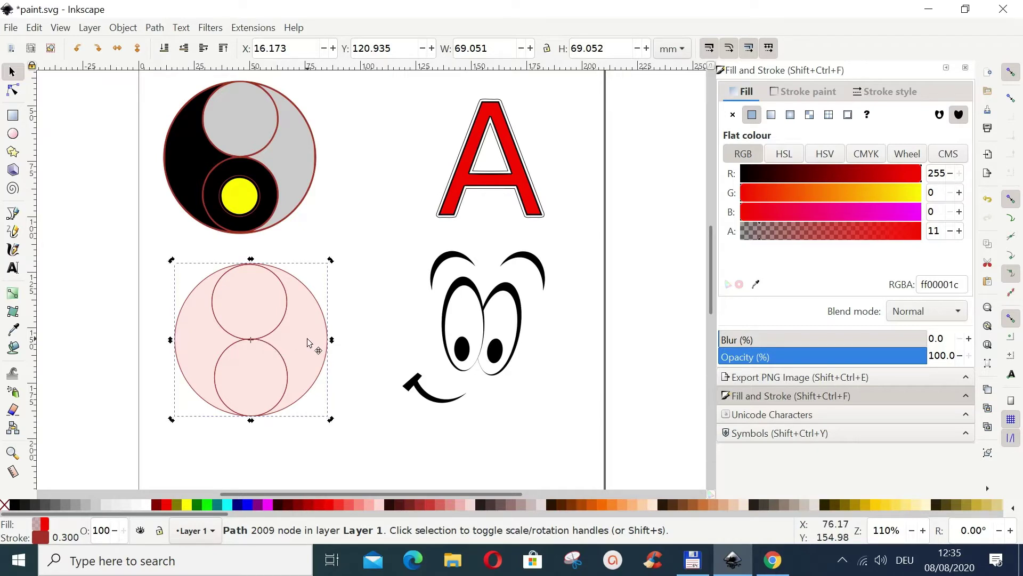
{"action": "left_click", "coordinate": [309, 343]}
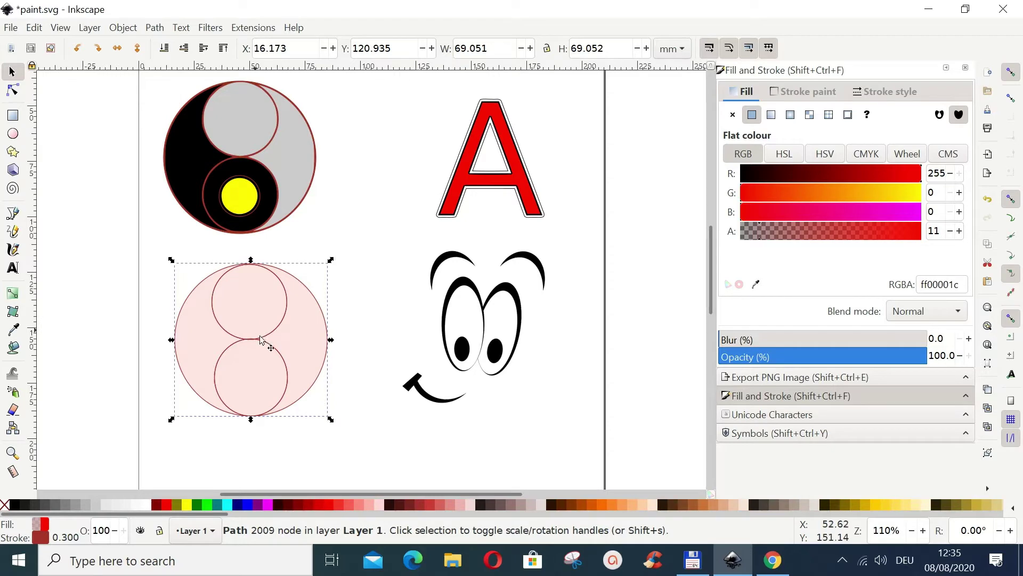
Try a Paint Bucket fill on the left crescent of the large circle with grow/shrink at 3.10 mm
{"action": "left_click", "coordinate": [14, 348]}
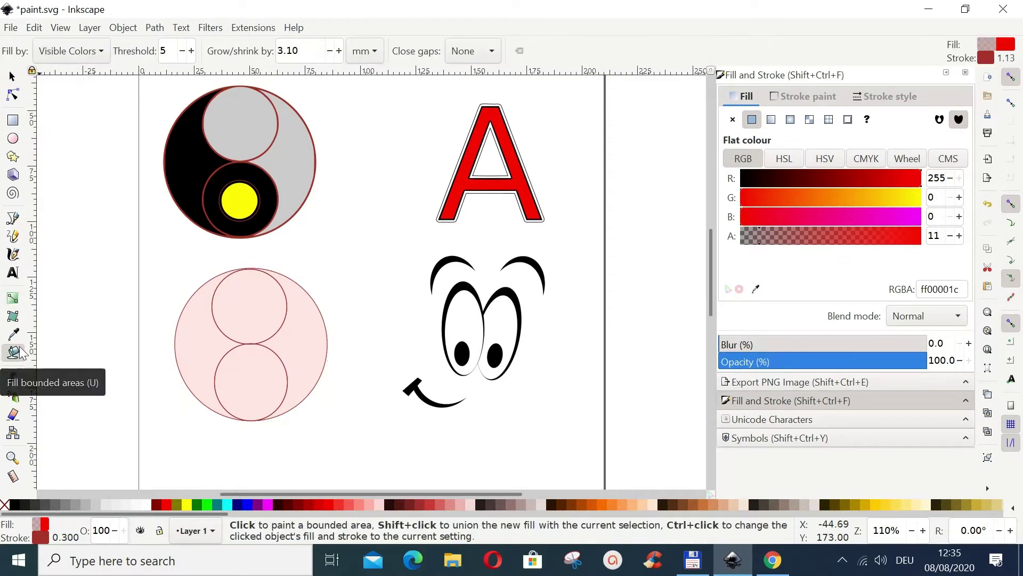
{"action": "left_click", "coordinate": [199, 336]}
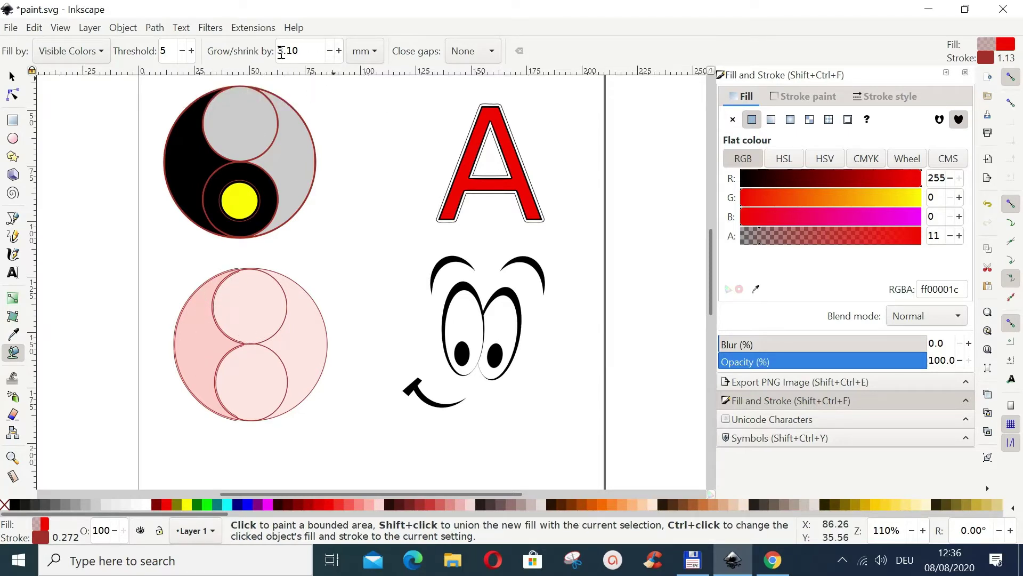
Set the Paint Bucket's grow/shrink to 0.00 mm and remove the trial fill from the left crescent
{"action": "left_click", "coordinate": [302, 55]}
{"action": "key", "text": "Return"}
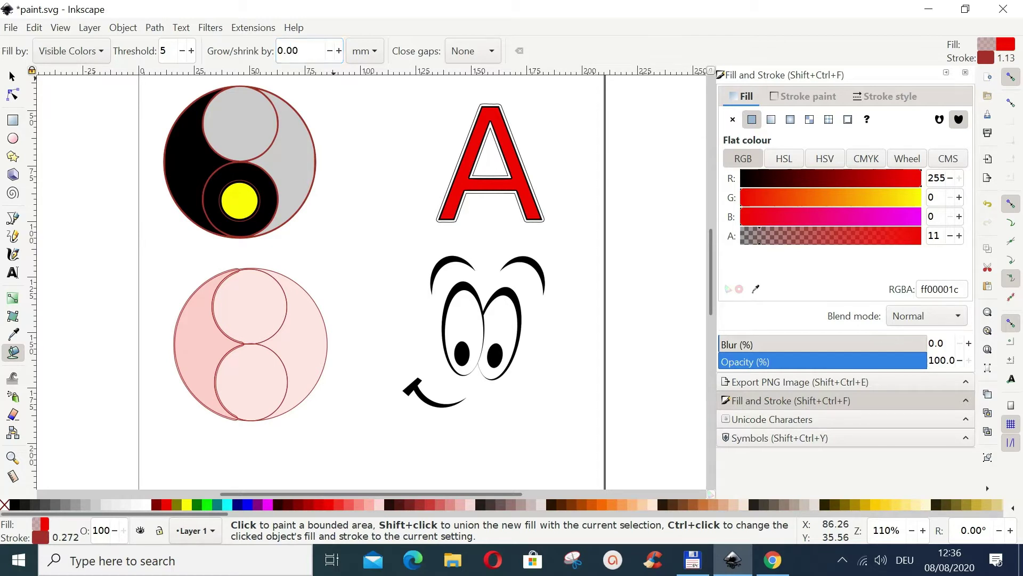
{"action": "left_click", "coordinate": [11, 76]}
{"action": "left_click", "coordinate": [196, 344]}
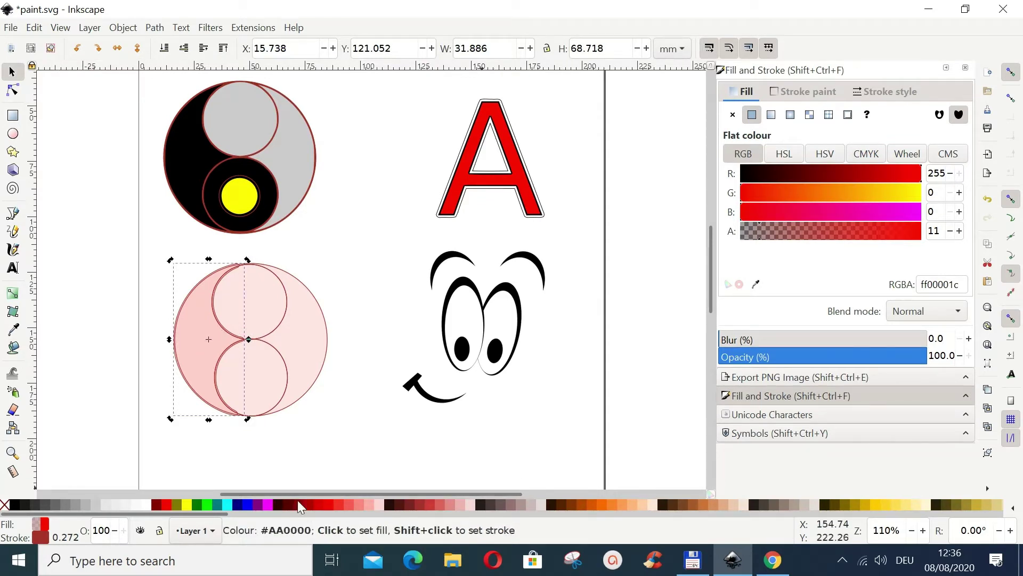
{"action": "left_click", "coordinate": [287, 464]}
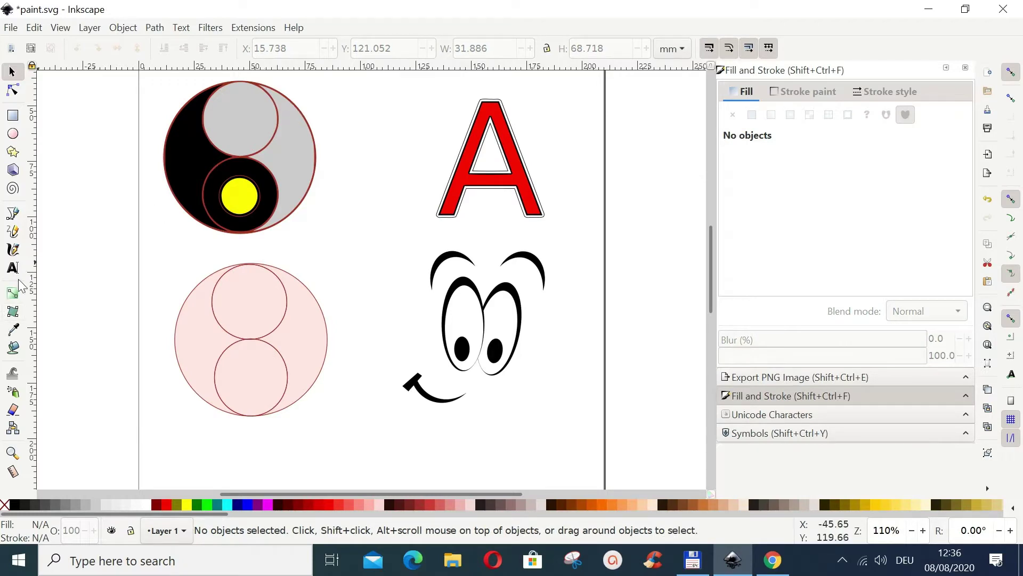
Fill the left crescent of the large circle with the Paint Bucket at grow/shrink 0.00 mm
{"action": "left_click", "coordinate": [13, 348]}
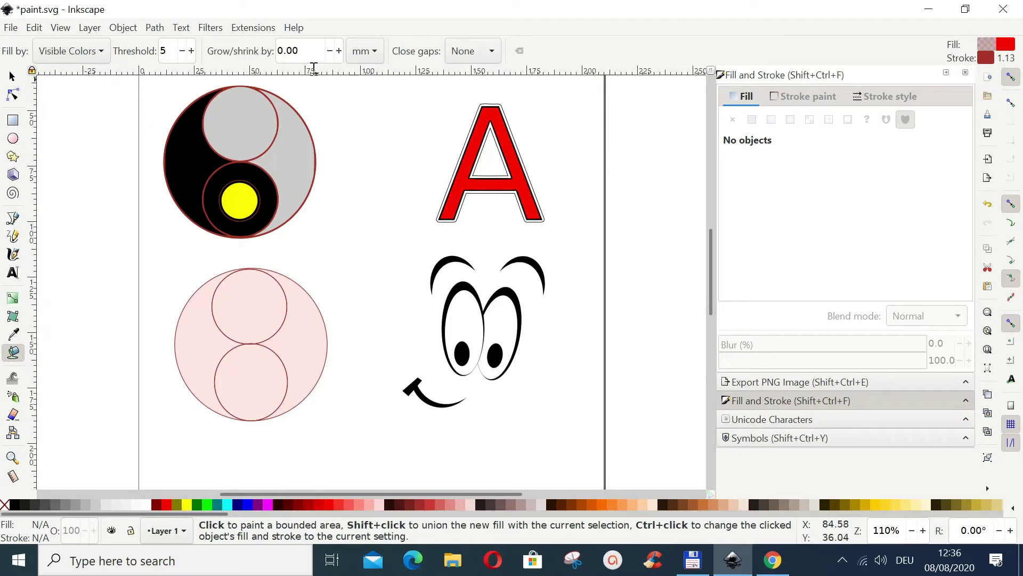
{"action": "left_click", "coordinate": [198, 342]}
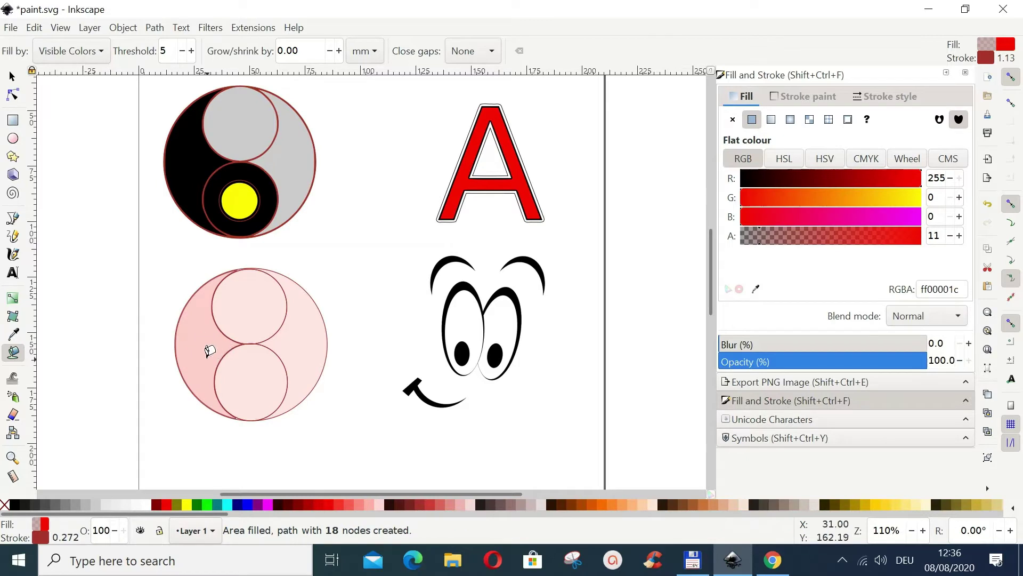
Raise the crescent fill's alpha to 98 and shift the crescent slightly to about X 16.2, Y 121.6 mm
{"action": "left_click", "coordinate": [13, 77]}
{"action": "left_click", "coordinate": [885, 237]}
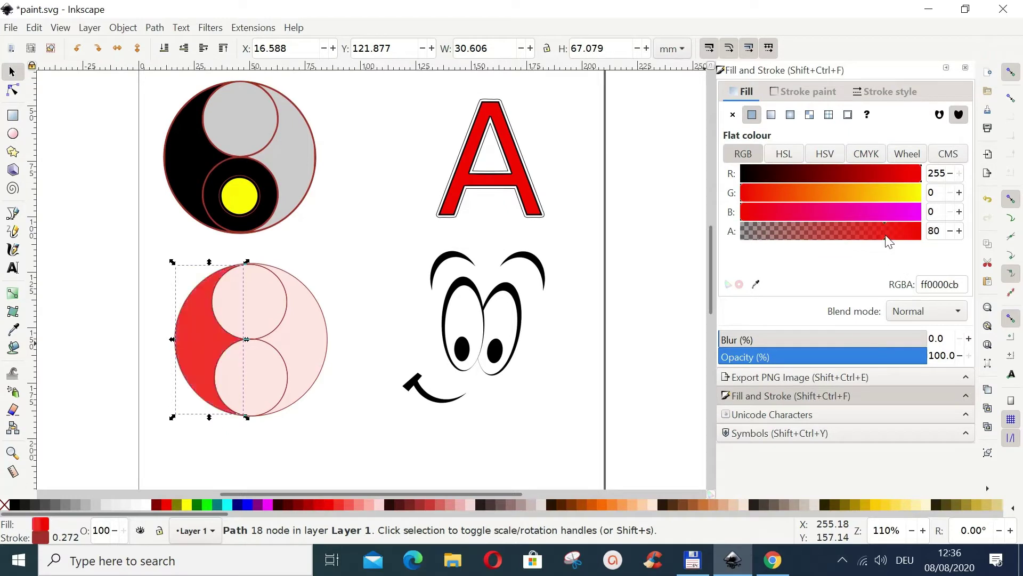
{"action": "left_click", "coordinate": [913, 237]}
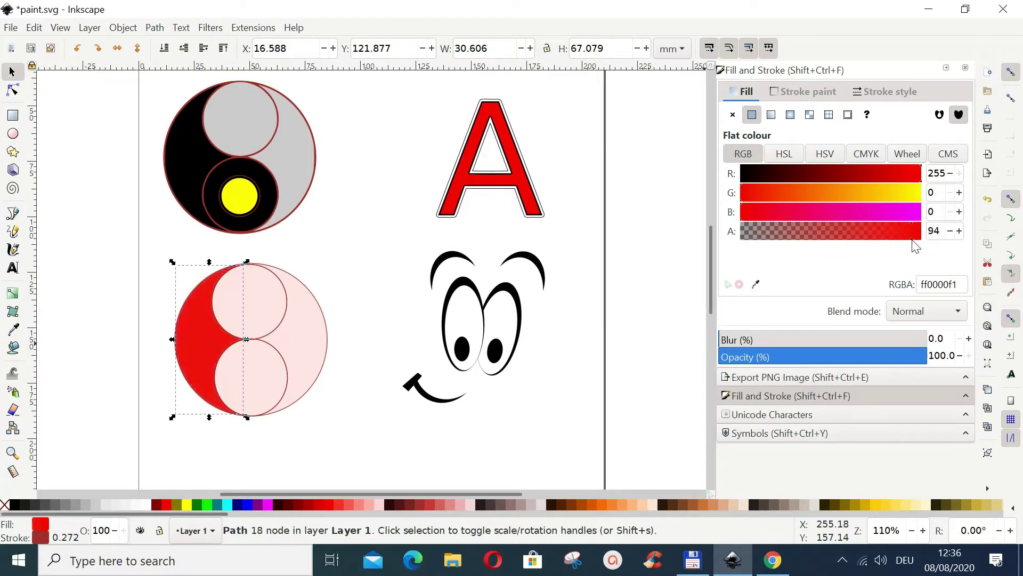
{"action": "left_click", "coordinate": [917, 237]}
{"action": "left_click", "coordinate": [306, 436]}
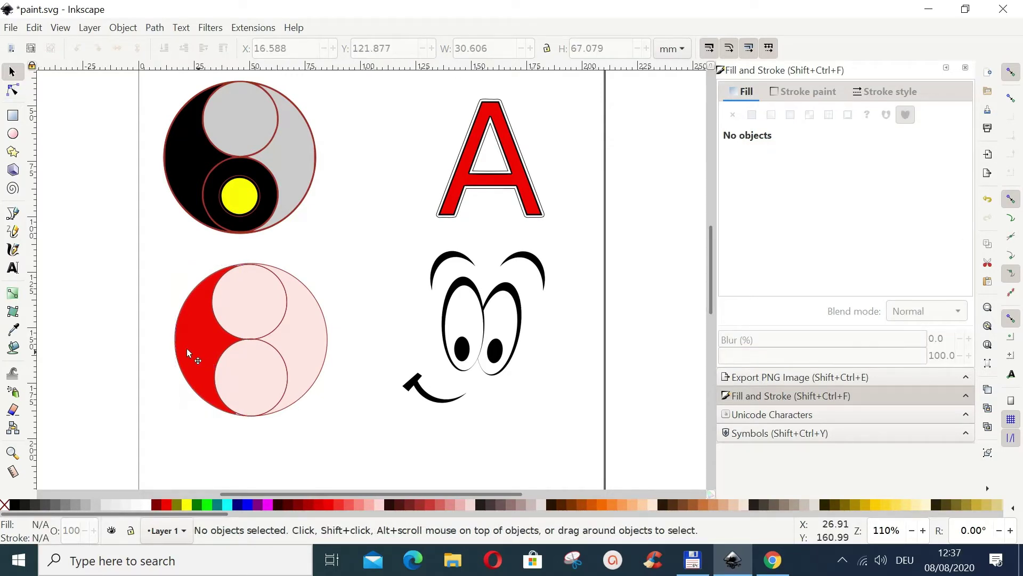
{"action": "mouse_move", "coordinate": [186, 347]}
{"action": "left_mouse_down"}
{"action": "mouse_move", "coordinate": [161, 341]}
{"action": "mouse_move", "coordinate": [197, 348]}
{"action": "left_mouse_up"}
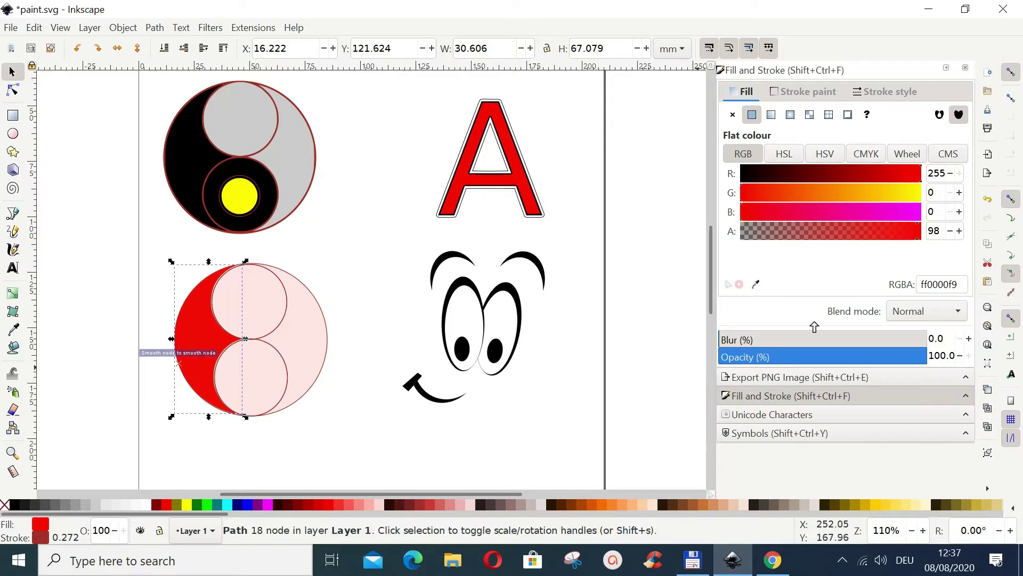
Undo the left crescent's last shift, and fill the large circle's right crescent in yellow (ffff00) with the Paint Bucket
{"action": "left_click", "coordinate": [988, 200]}
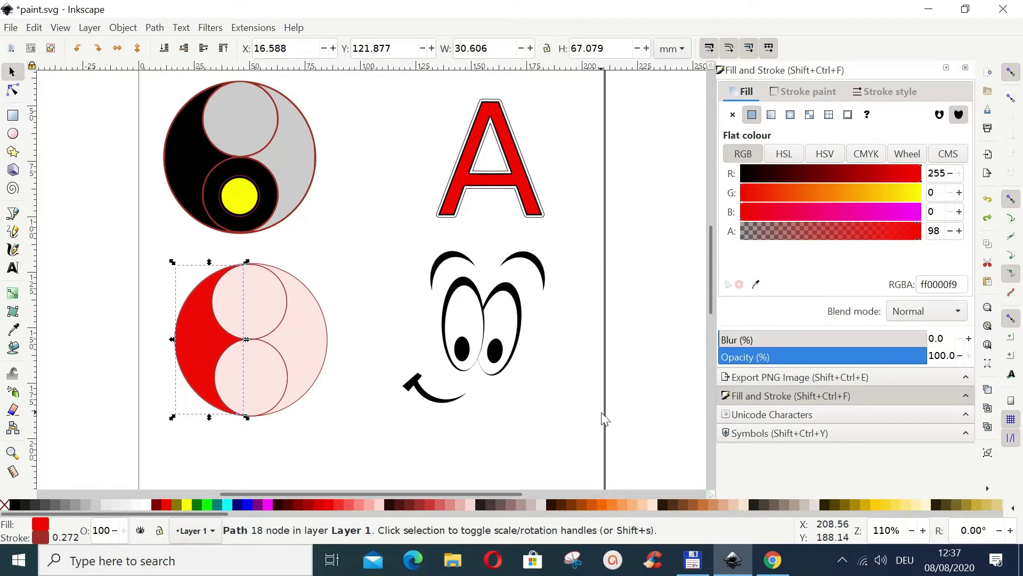
{"action": "left_click", "coordinate": [317, 346]}
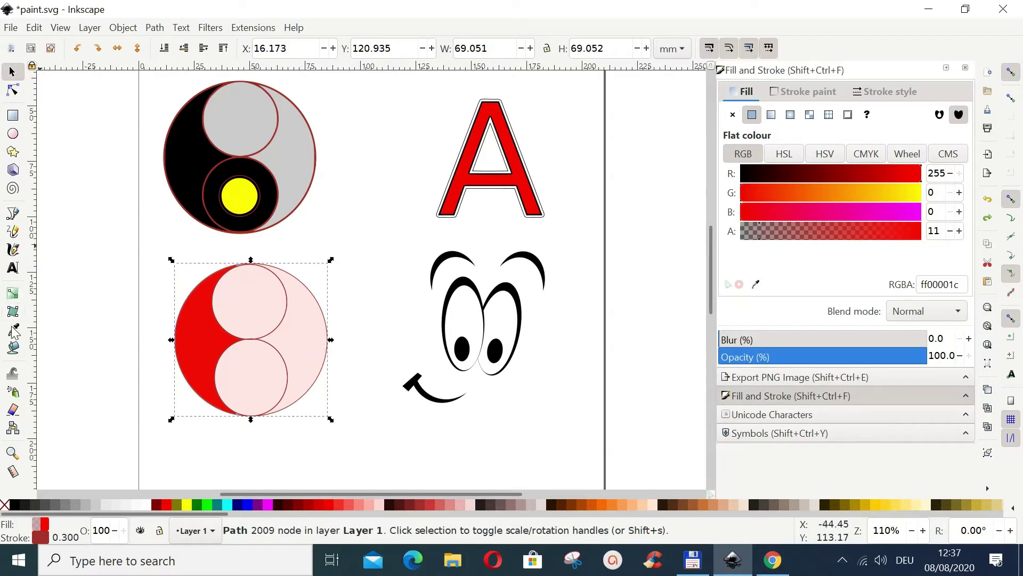
{"action": "left_click", "coordinate": [12, 350]}
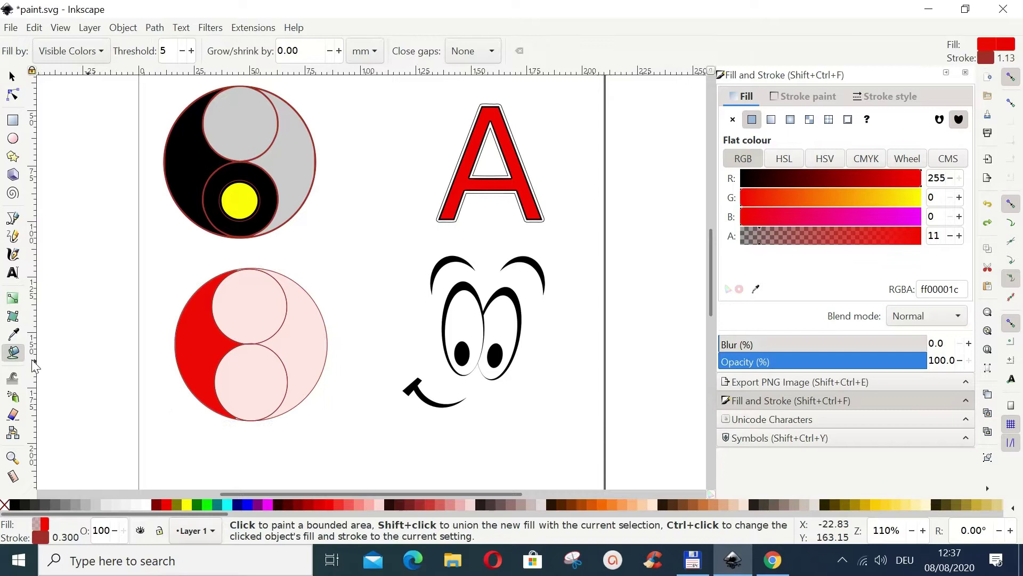
{"action": "left_click", "coordinate": [306, 336]}
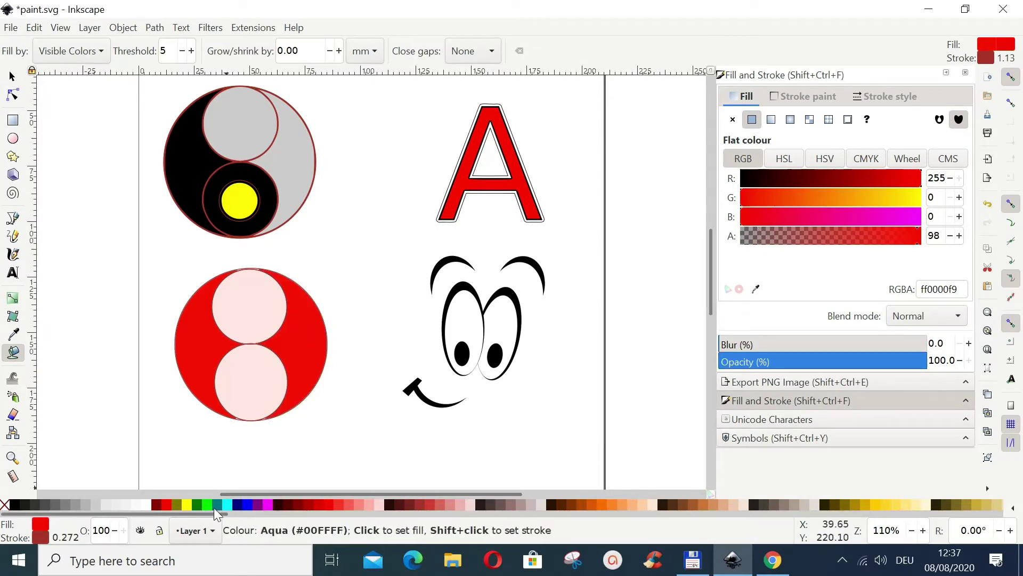
{"action": "left_click", "coordinate": [182, 504]}
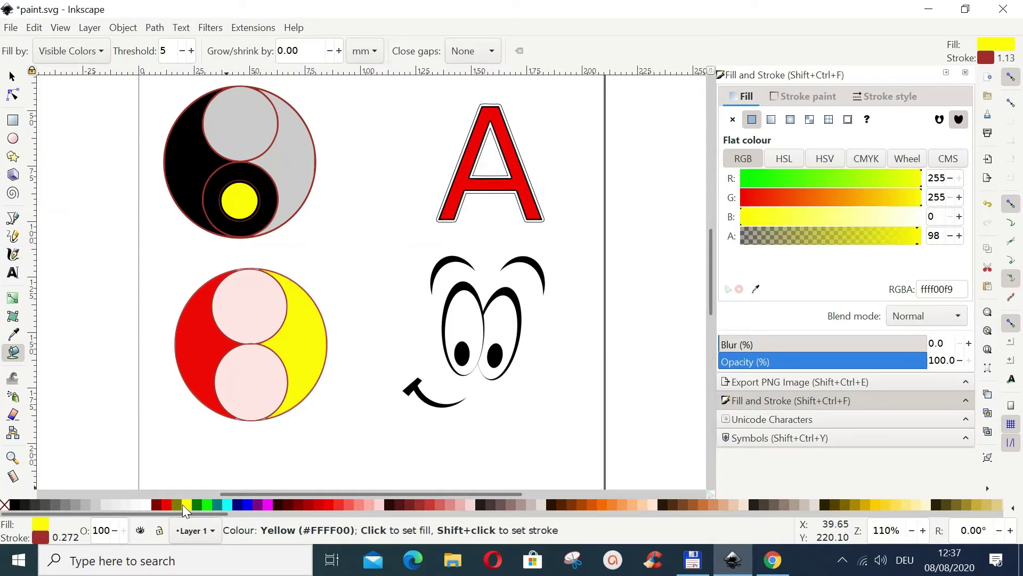
{"action": "left_click", "coordinate": [12, 76]}
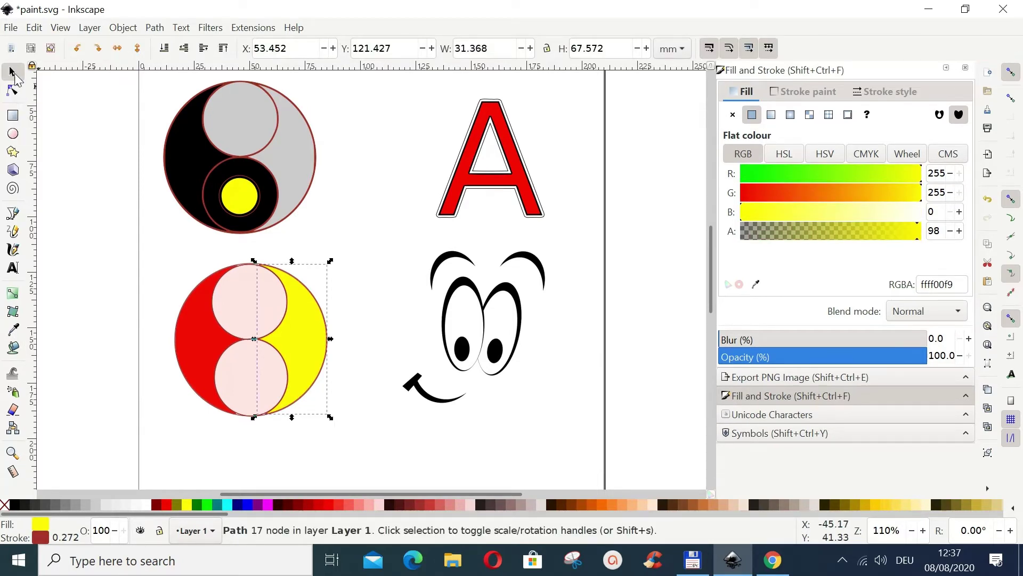
{"action": "left_click", "coordinate": [365, 460]}
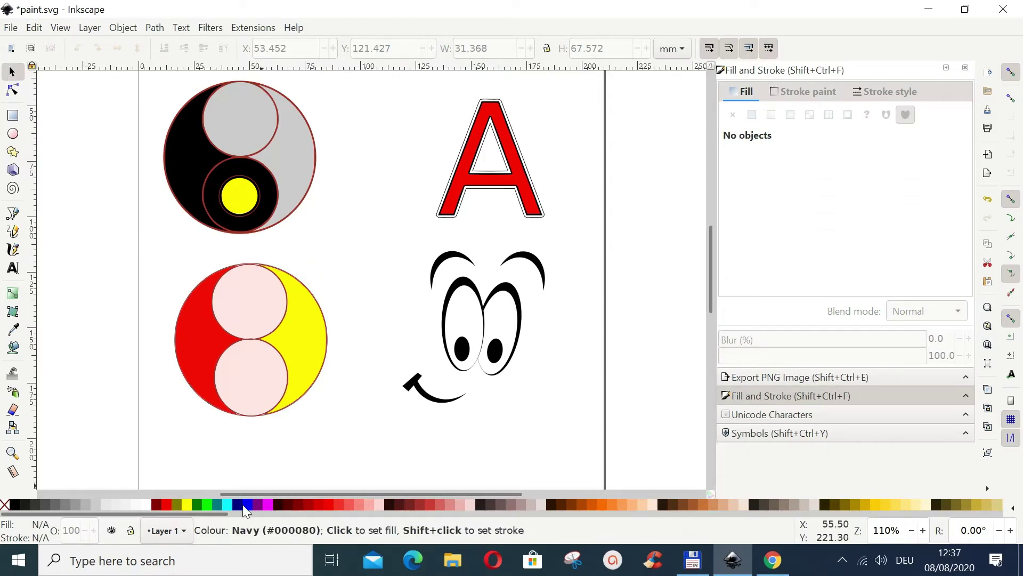
Fill the lower inner circle in navy with the Paint Bucket and recolour that fill red (ff0000)
{"action": "left_click", "coordinate": [13, 348]}
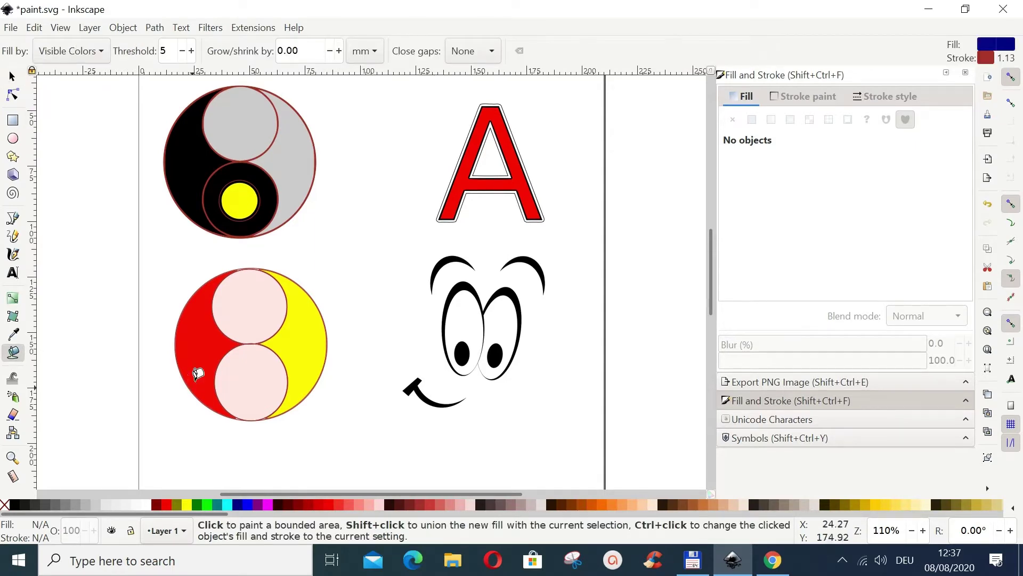
{"action": "left_click", "coordinate": [243, 364]}
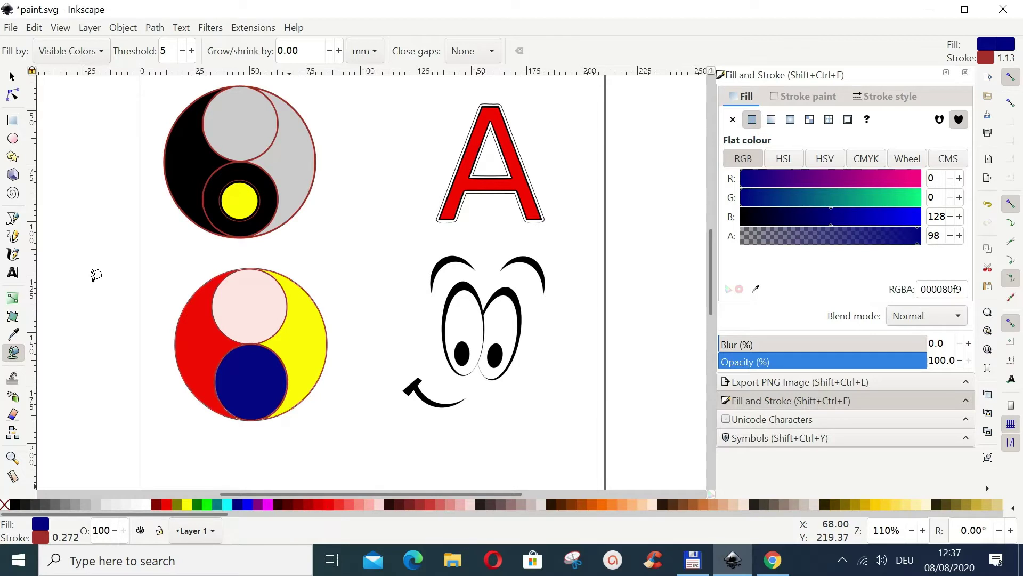
{"action": "left_click", "coordinate": [12, 78]}
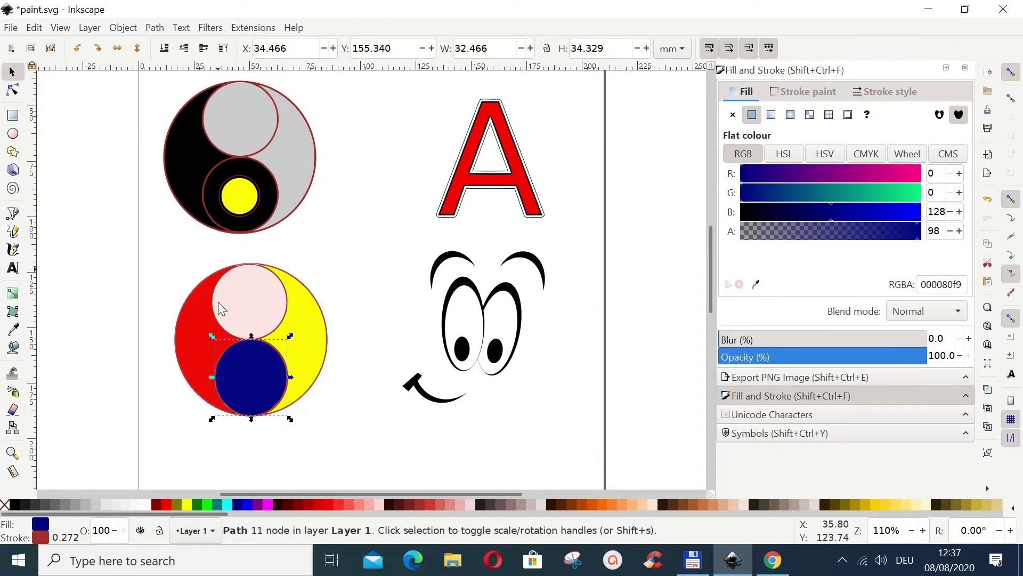
{"action": "left_click", "coordinate": [325, 508]}
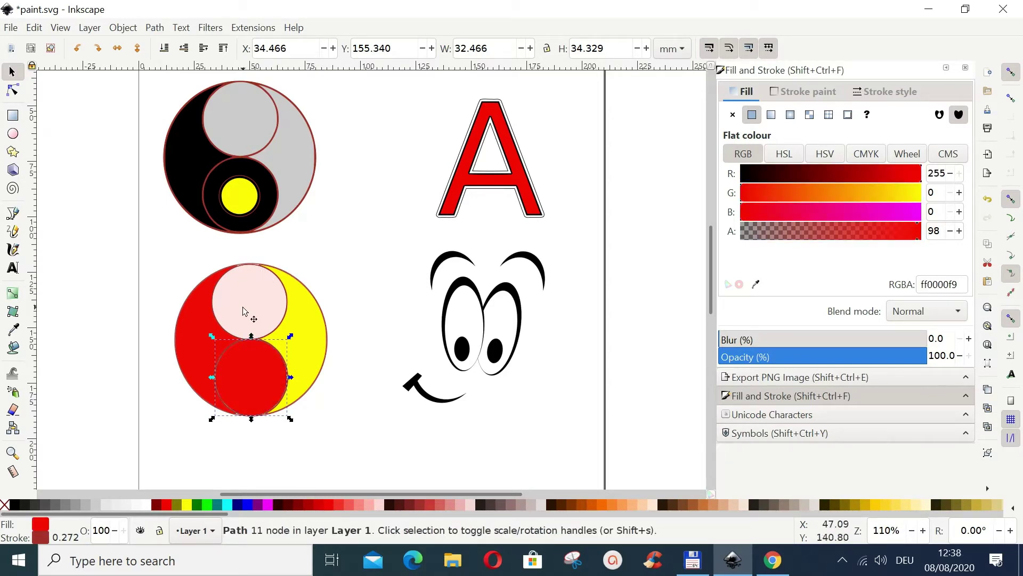
Fill the upper inner circle with the Paint Bucket and recolour that fill yellow (ffff00)
{"action": "left_click", "coordinate": [268, 309]}
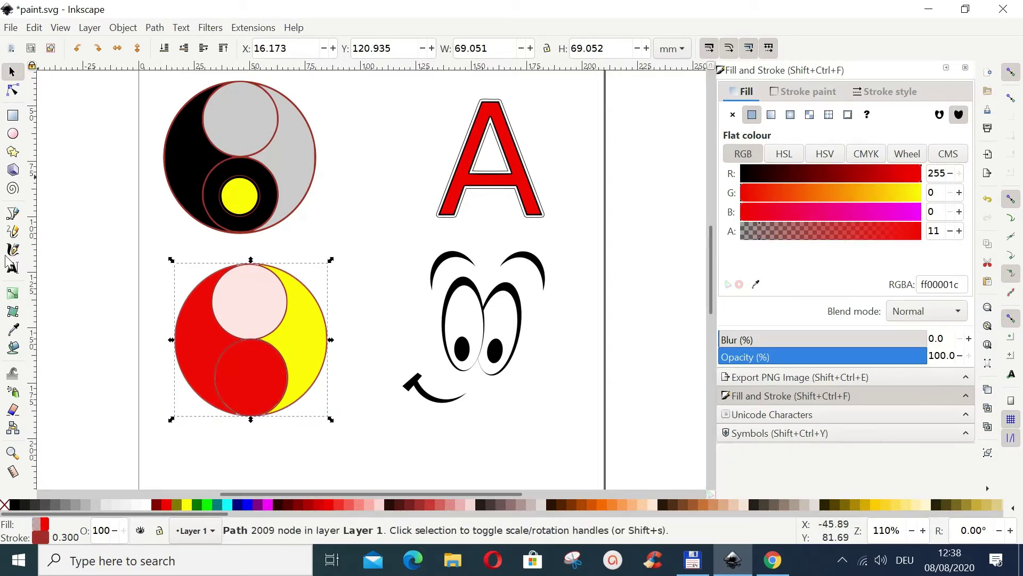
{"action": "left_click", "coordinate": [14, 349]}
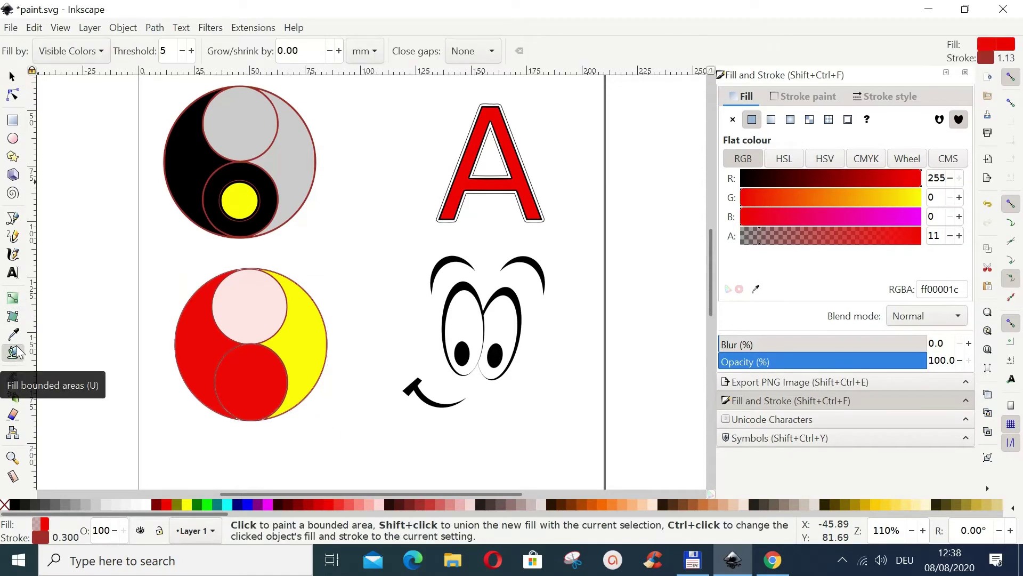
{"action": "left_click", "coordinate": [256, 302]}
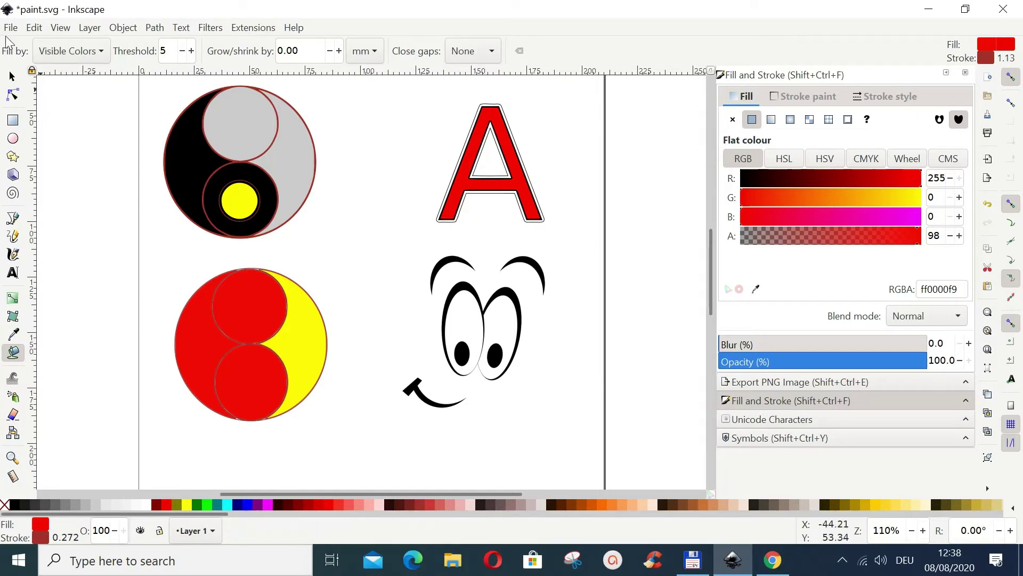
{"action": "left_click", "coordinate": [13, 77]}
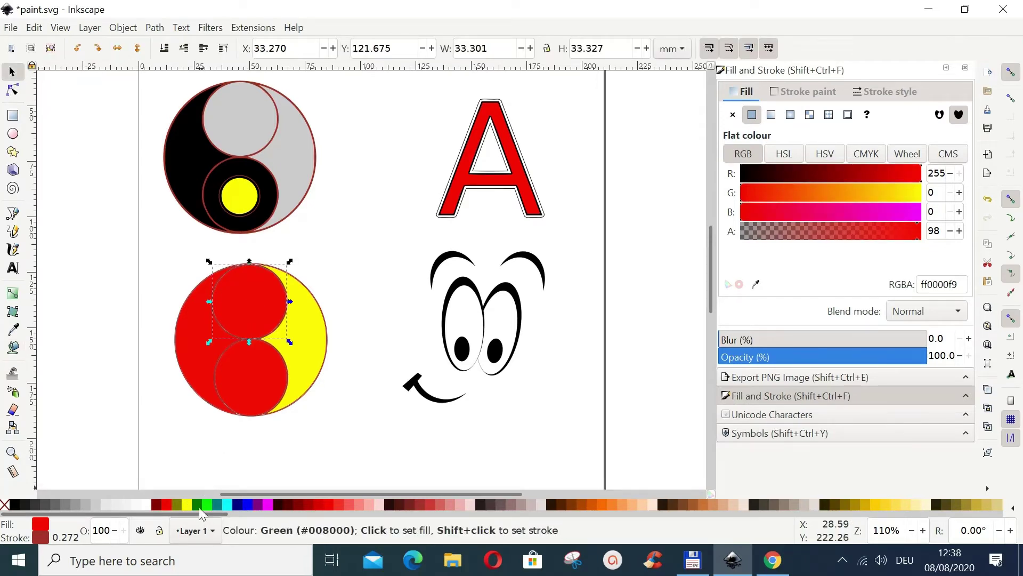
{"action": "left_click", "coordinate": [189, 504]}
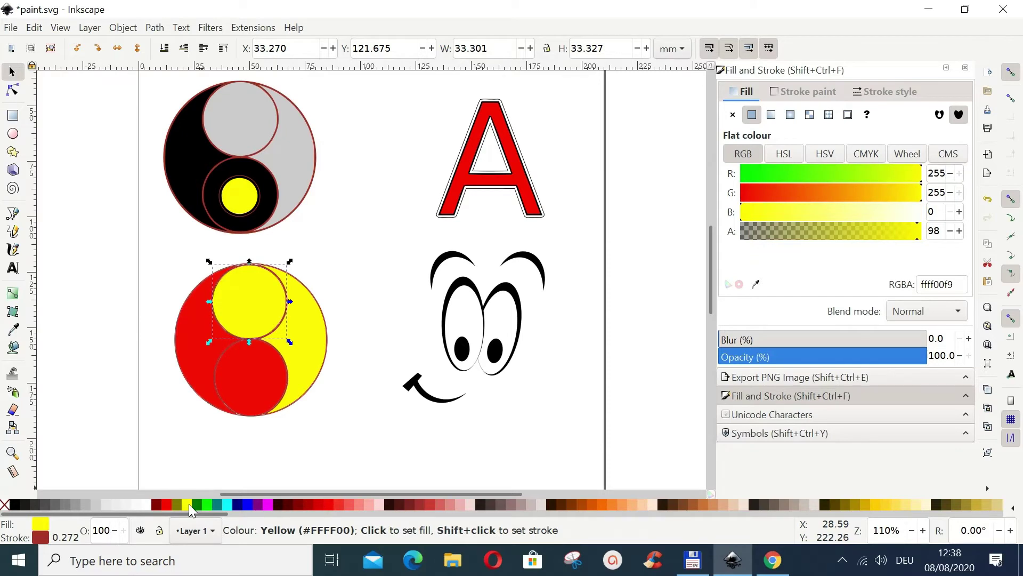
{"action": "left_click", "coordinate": [420, 449]}
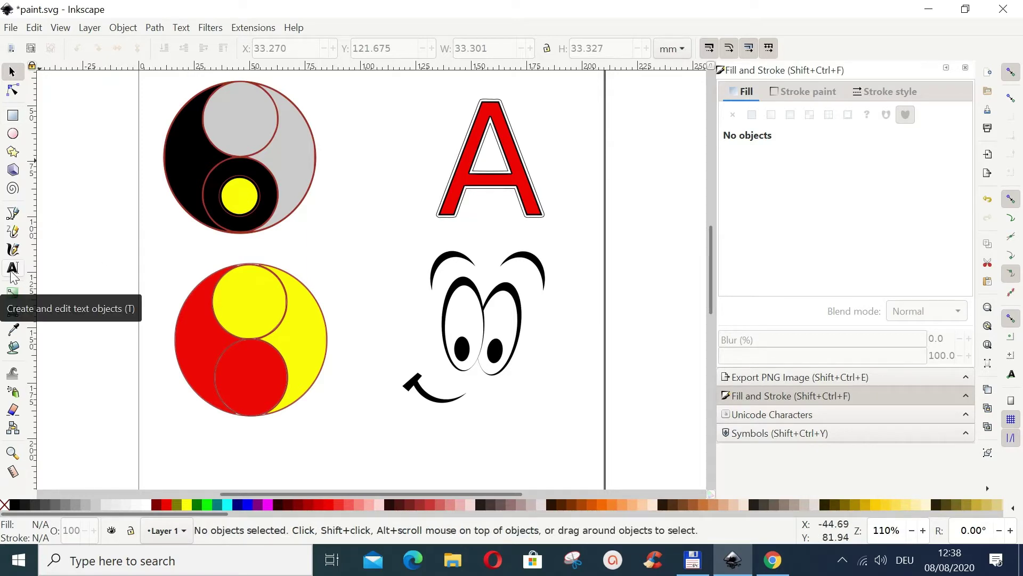
Fill the cartoon face's eyebrows, eye outlines, pupils and mouth in dark grey (4d4d4d) as one Paint Bucket selection and move the fills below the original
{"action": "left_click", "coordinate": [15, 347]}
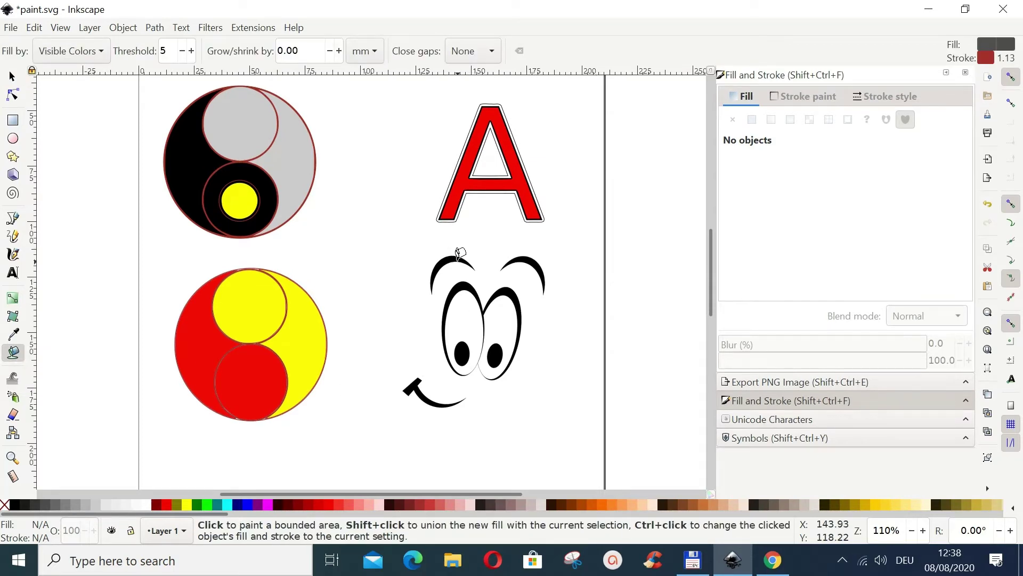
{"action": "left_click", "coordinate": [459, 255]}
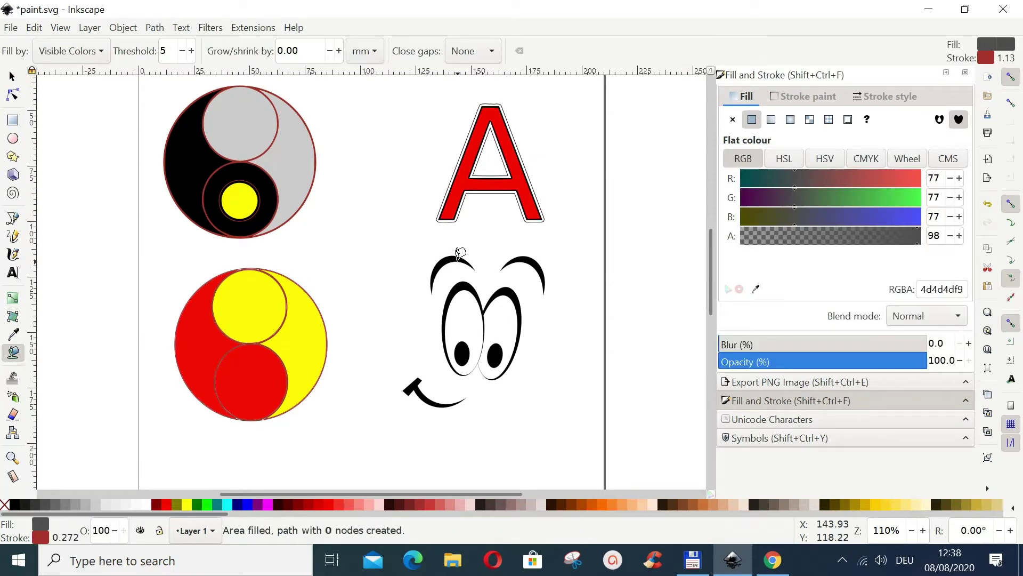
{"action": "left_click", "coordinate": [537, 259], "text": "shift"}
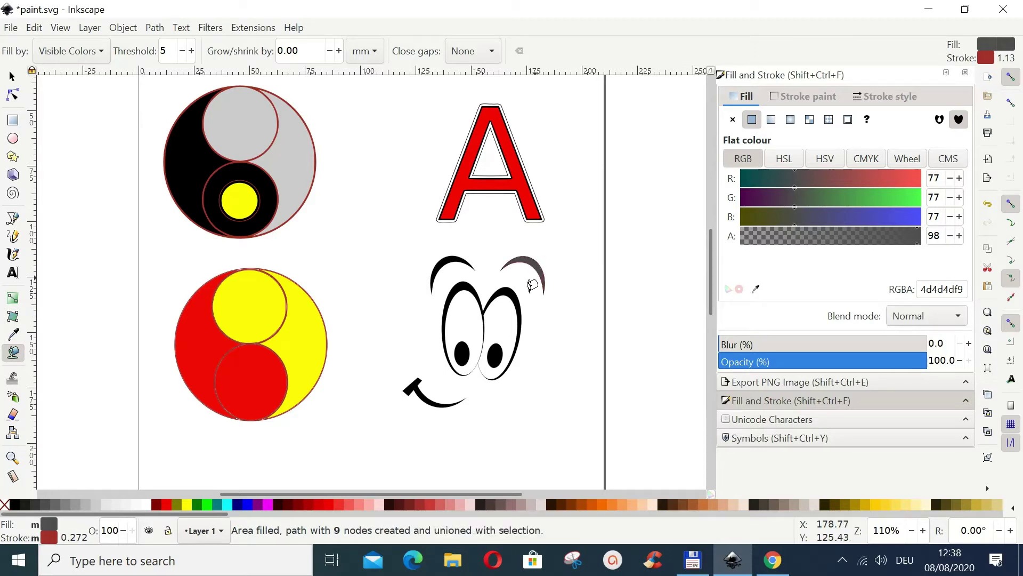
{"action": "left_click", "coordinate": [474, 286], "text": "shift"}
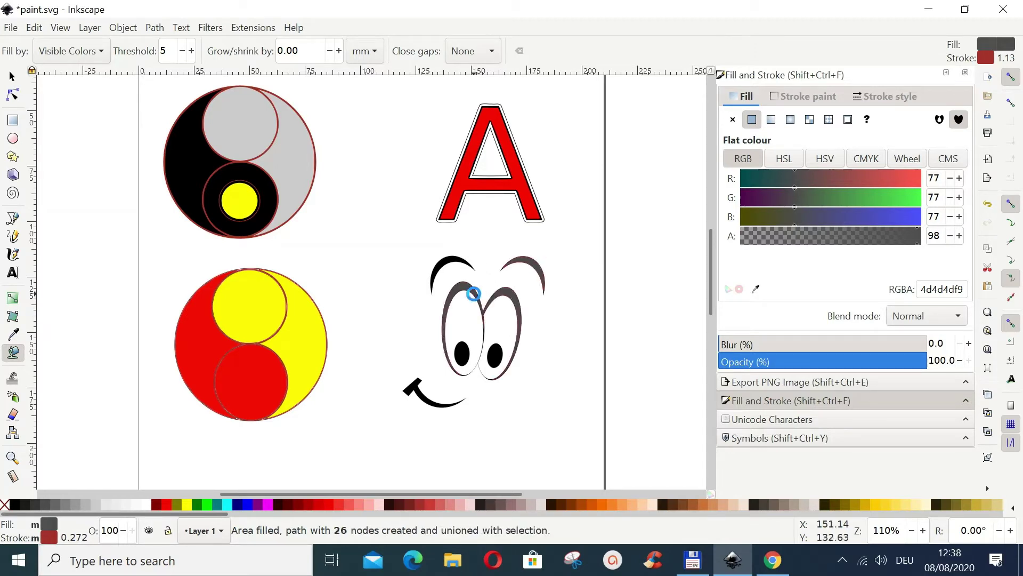
{"action": "left_click", "coordinate": [496, 354], "text": "shift"}
{"action": "left_click", "coordinate": [468, 352], "text": "shift"}
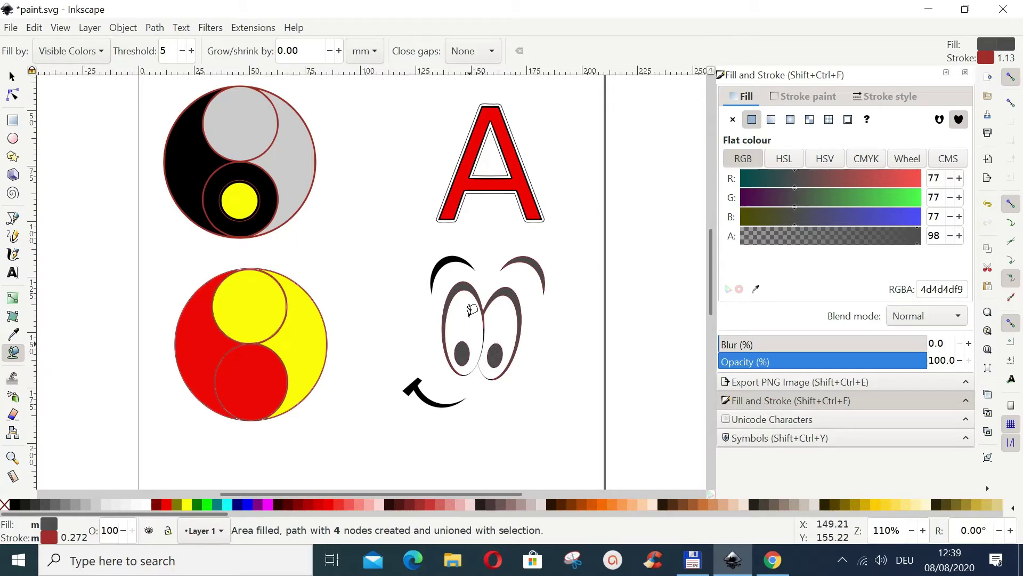
{"action": "left_click", "coordinate": [457, 255], "text": "shift"}
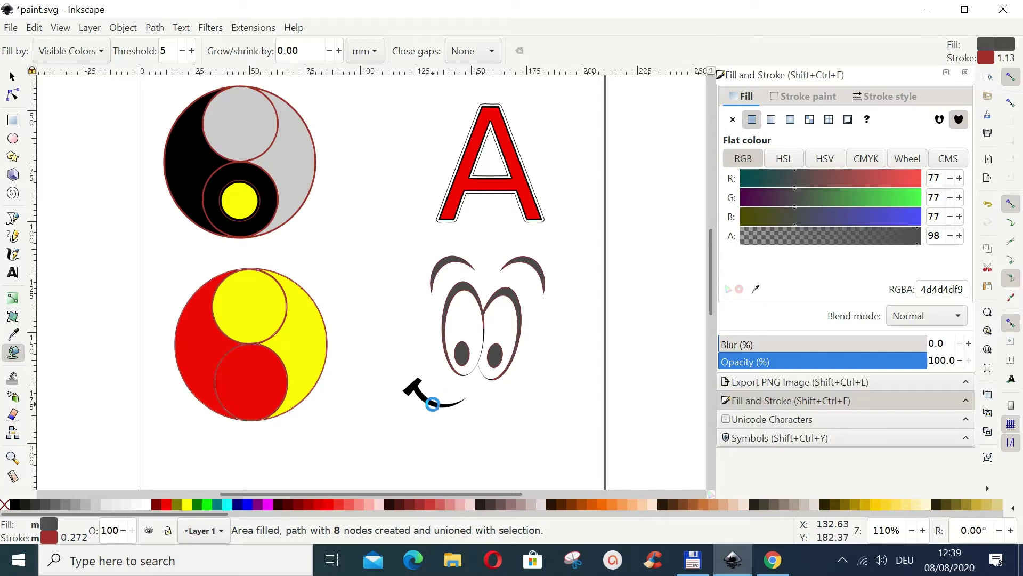
{"action": "left_click", "coordinate": [431, 397], "text": "shift"}
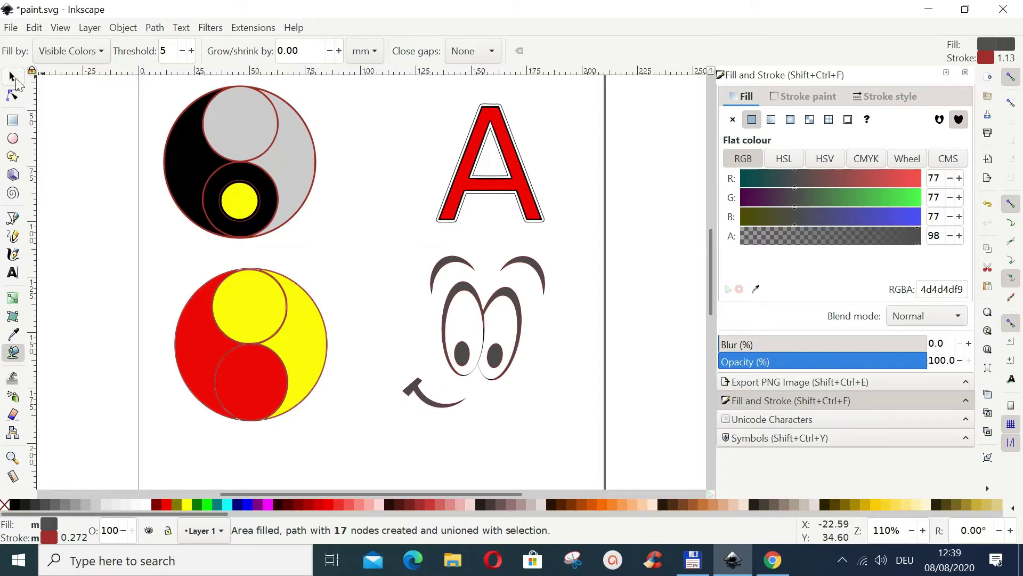
{"action": "left_click", "coordinate": [12, 77]}
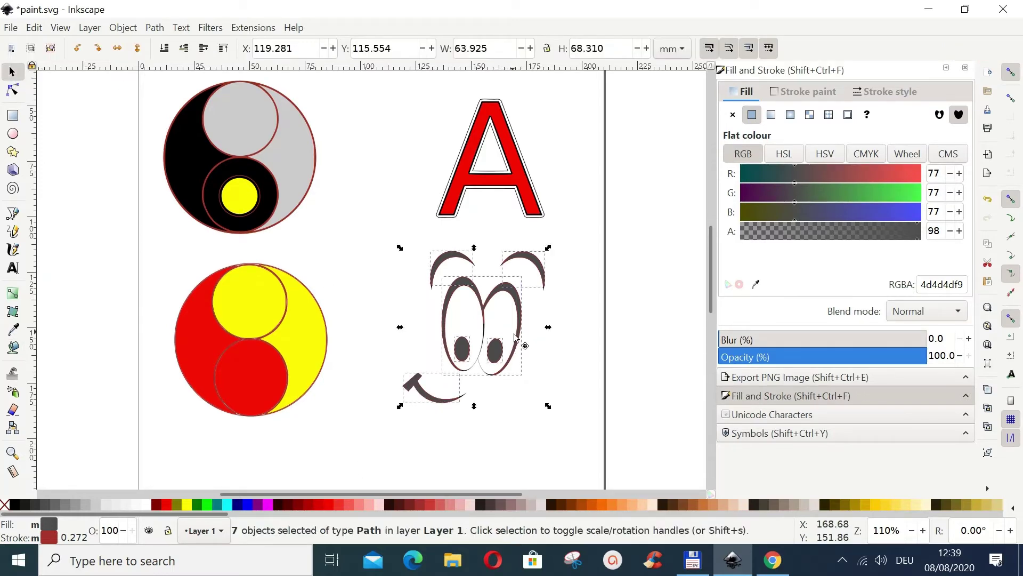
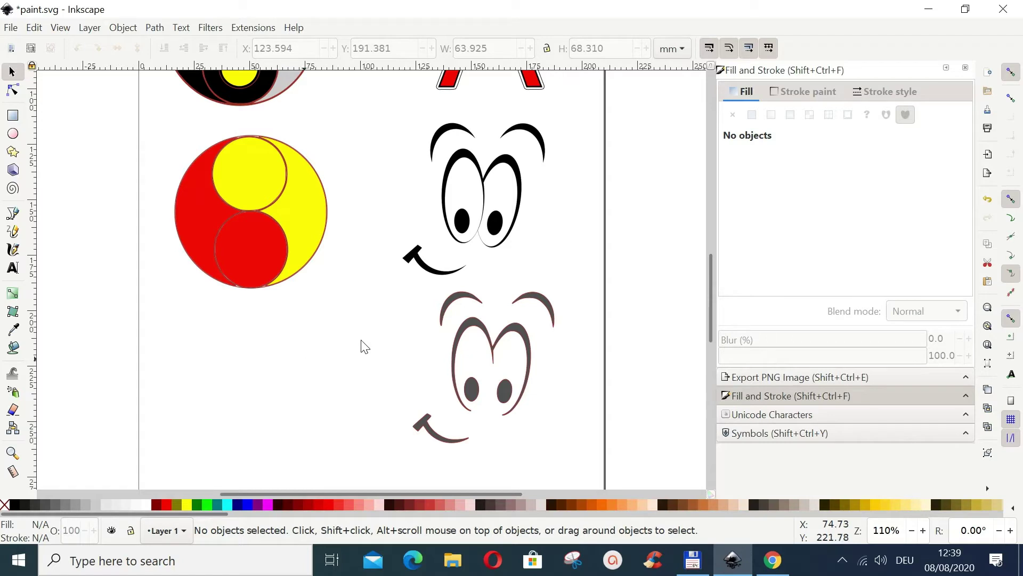
Fill the original face's eye outlines in dark grey with the Paint Bucket and move the fill beside the grey copy, to about X 96.4, Y 194.2 mm
{"action": "scroll", "coordinate": [580, 250], "scroll_direction": "up", "scroll_amount": 1}
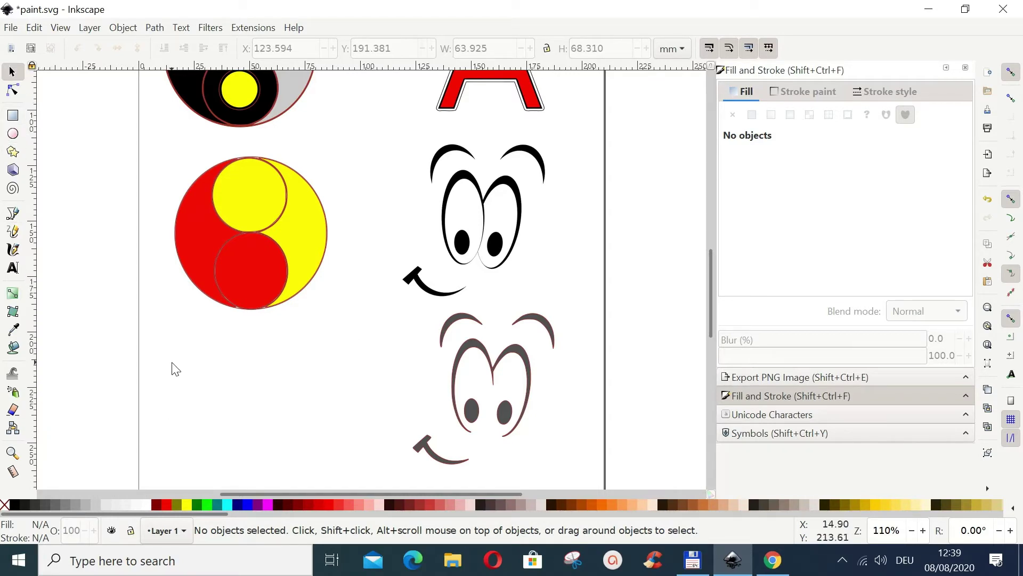
{"action": "key", "text": "plus"}
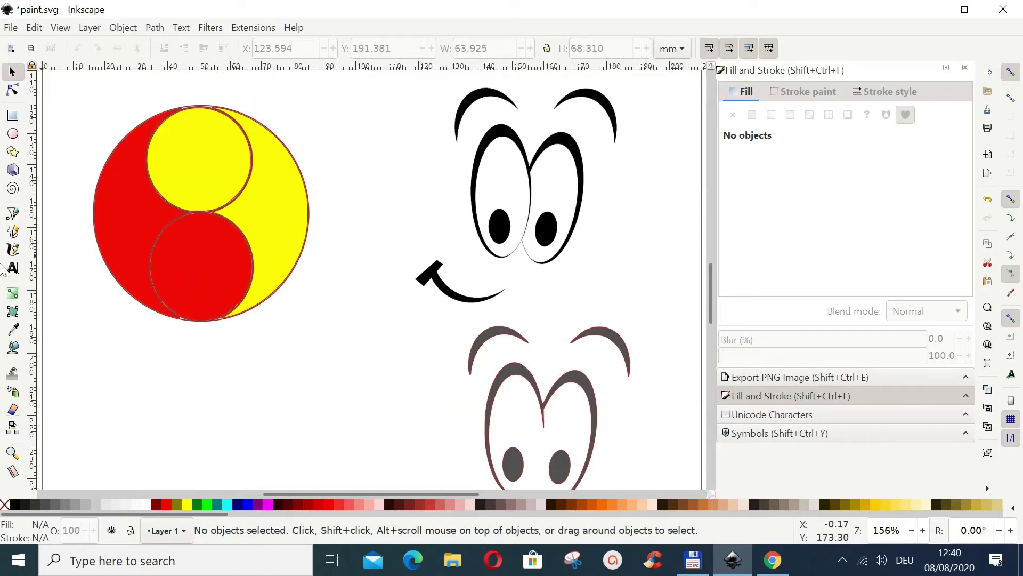
{"action": "left_click", "coordinate": [16, 352]}
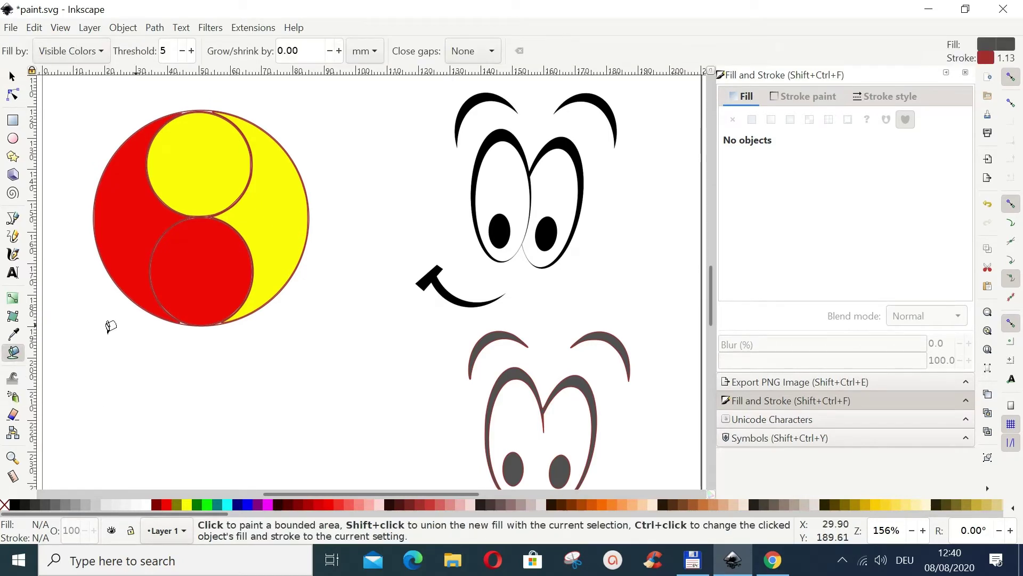
{"action": "left_click", "coordinate": [520, 141]}
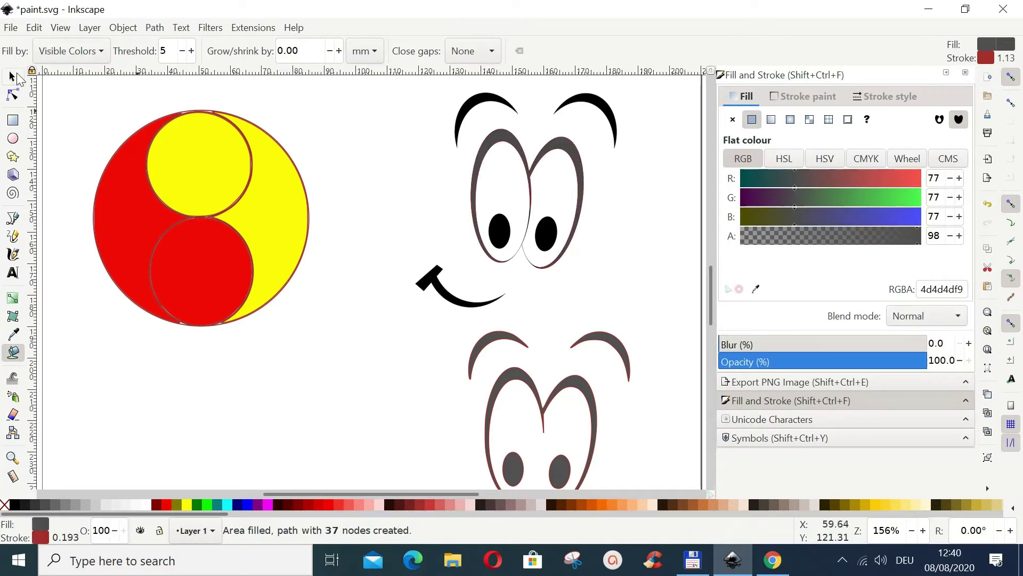
{"action": "left_click", "coordinate": [16, 79]}
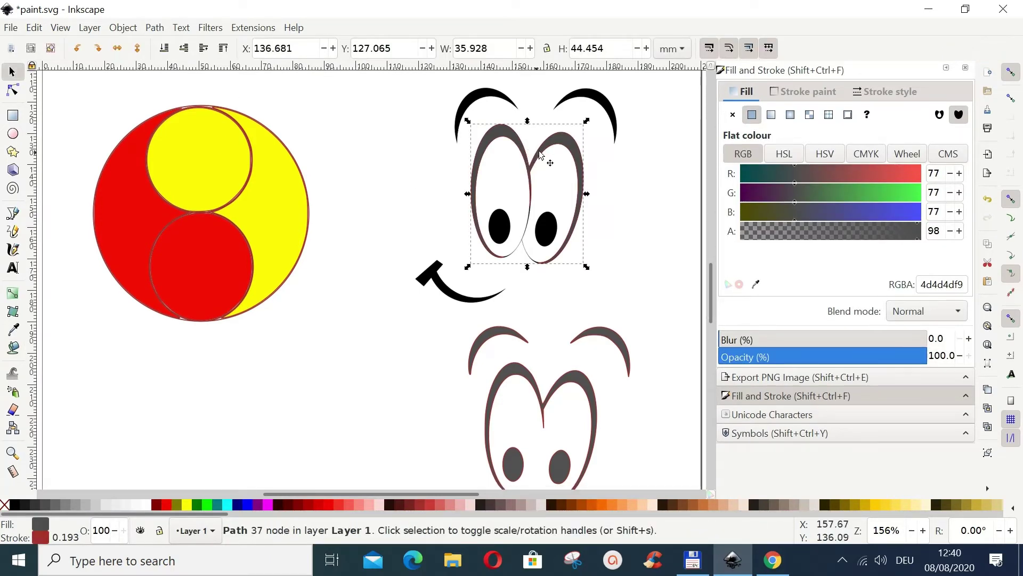
{"action": "left_click_drag", "start_coordinate": [554, 140], "coordinate": [416, 353]}
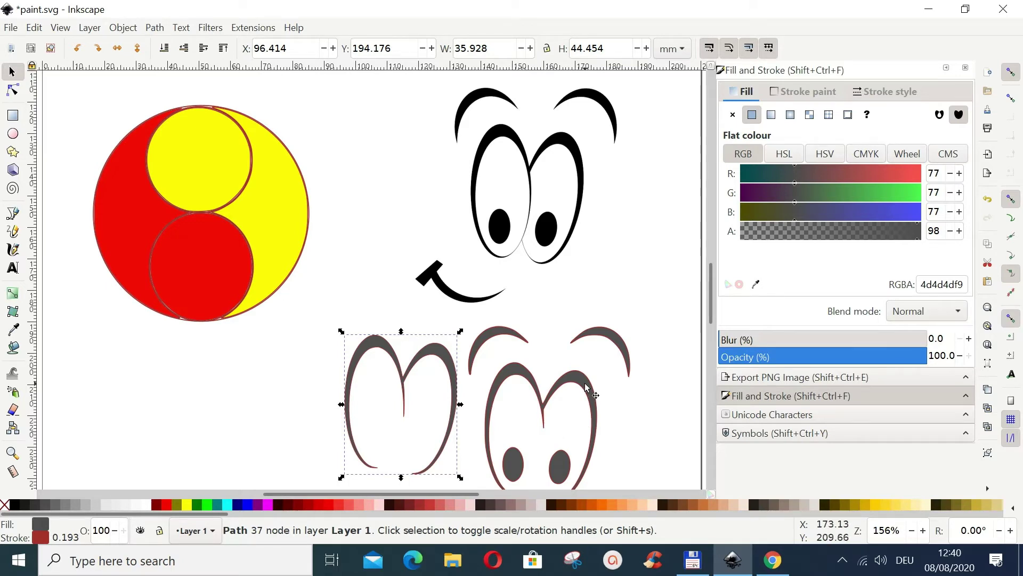
{"action": "key", "text": "minus"}
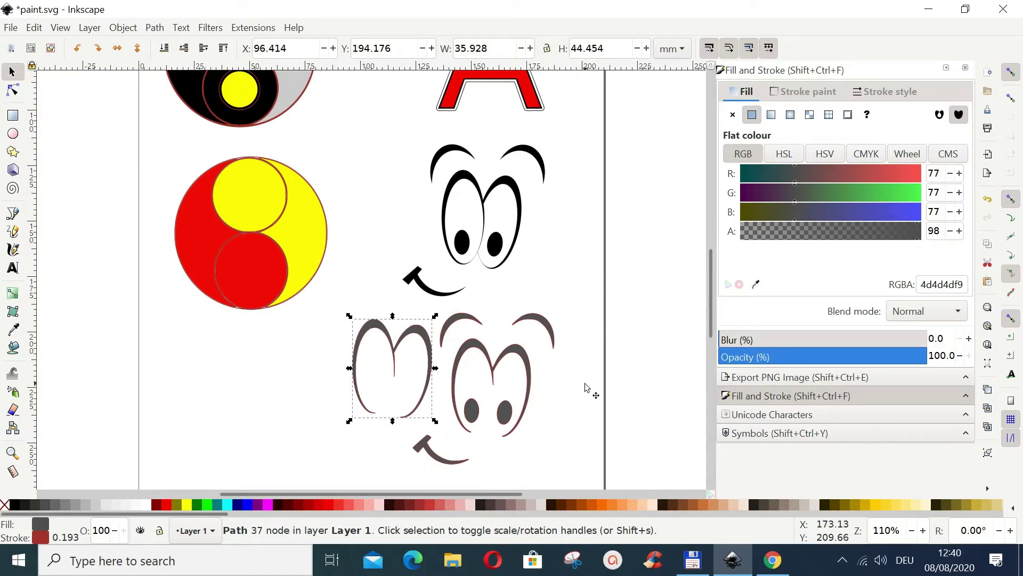
{"action": "left_click", "coordinate": [541, 266]}
{"action": "scroll", "coordinate": [580, 415], "scroll_direction": "up", "scroll_amount": 5}
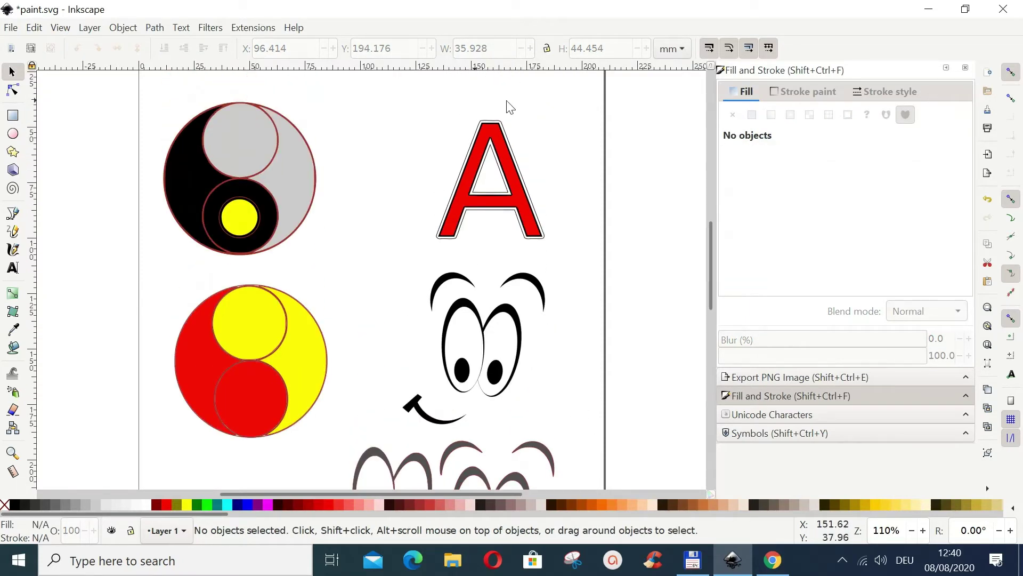
{"action": "scroll", "coordinate": [568, 327], "scroll_direction": "down", "scroll_amount": 4}
{"action": "scroll", "coordinate": [568, 327], "scroll_direction": "down", "scroll_amount": 12}
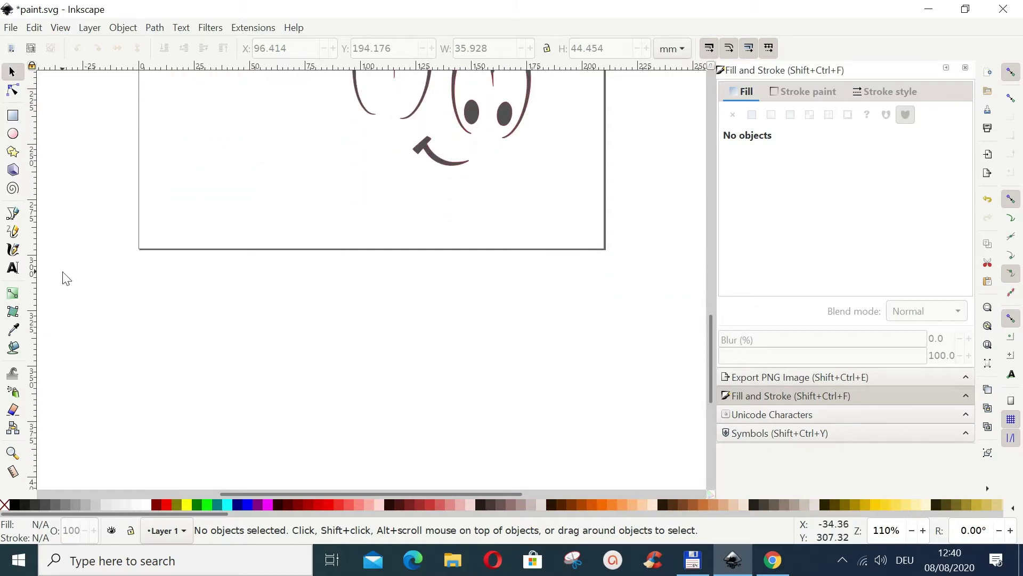
Create the text "A" below the page and enlarge it to about 55 by 60 mm
{"action": "left_click", "coordinate": [13, 268]}
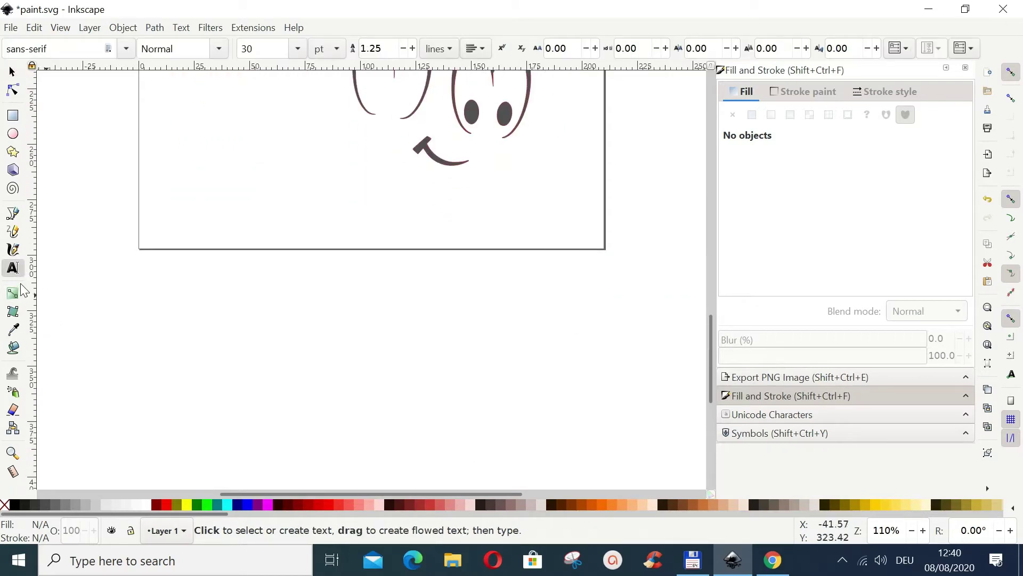
{"action": "left_click", "coordinate": [272, 325]}
{"action": "type", "text": "A"}
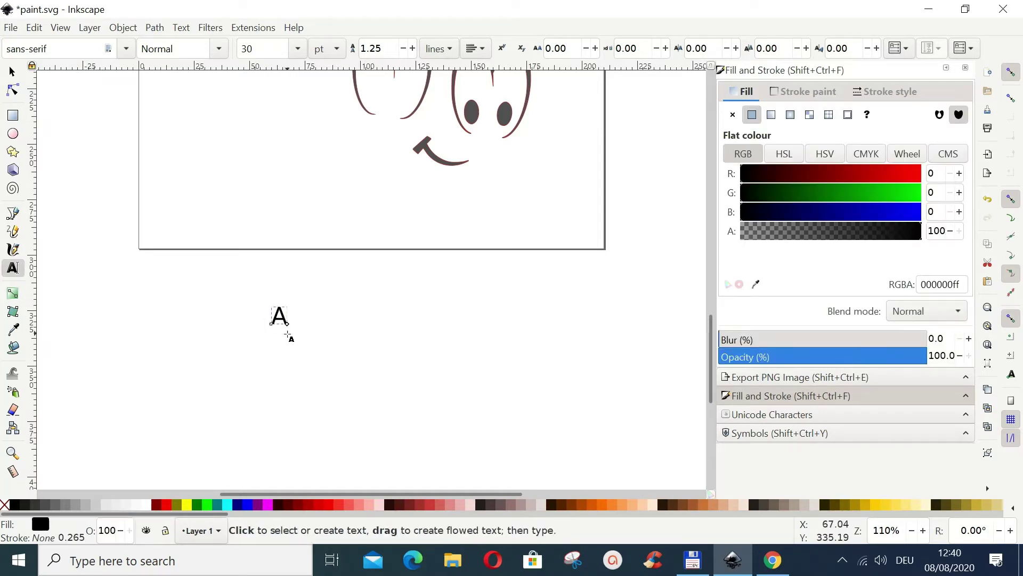
{"action": "left_click", "coordinate": [12, 72]}
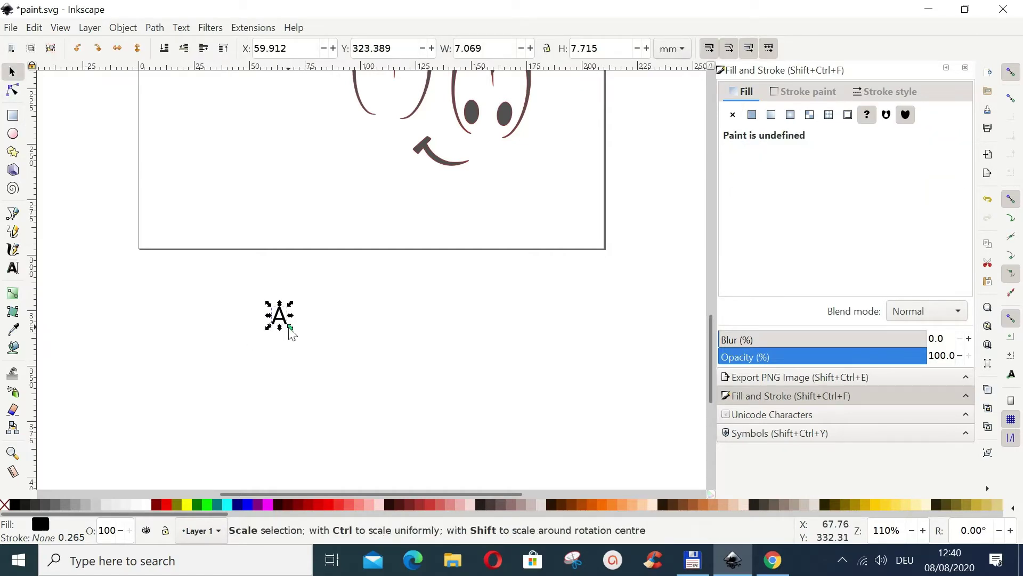
{"action": "left_click_drag", "start_coordinate": [291, 328], "coordinate": [345, 385]}
{"action": "left_click_drag", "start_coordinate": [306, 329], "coordinate": [313, 349]}
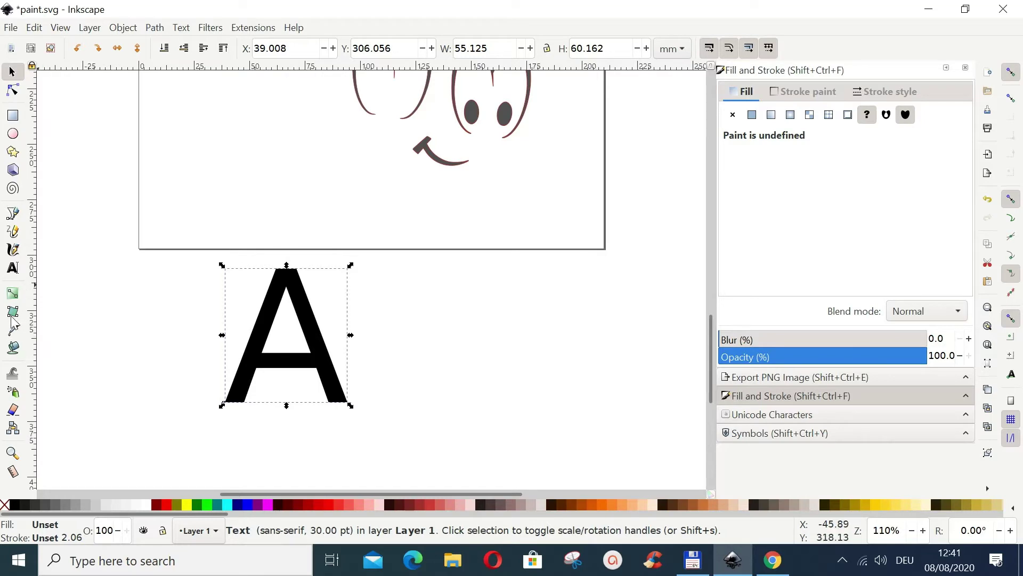
Fill the letter A with the Paint Bucket, growing the fill by 3.80 mm
{"action": "left_click", "coordinate": [16, 354]}
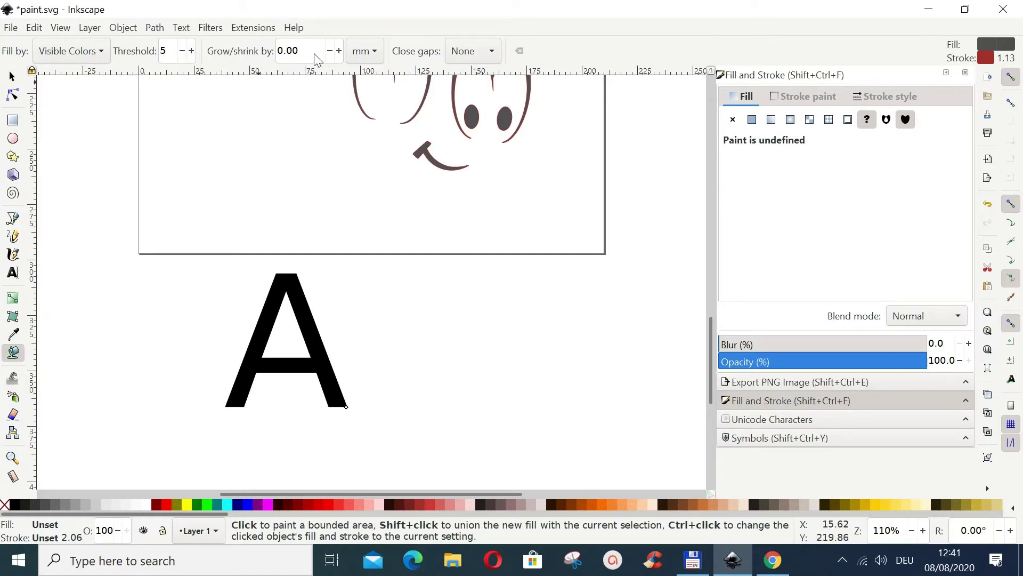
{"action": "left_click", "coordinate": [339, 51]}
{"action": "left_click", "coordinate": [339, 50]}
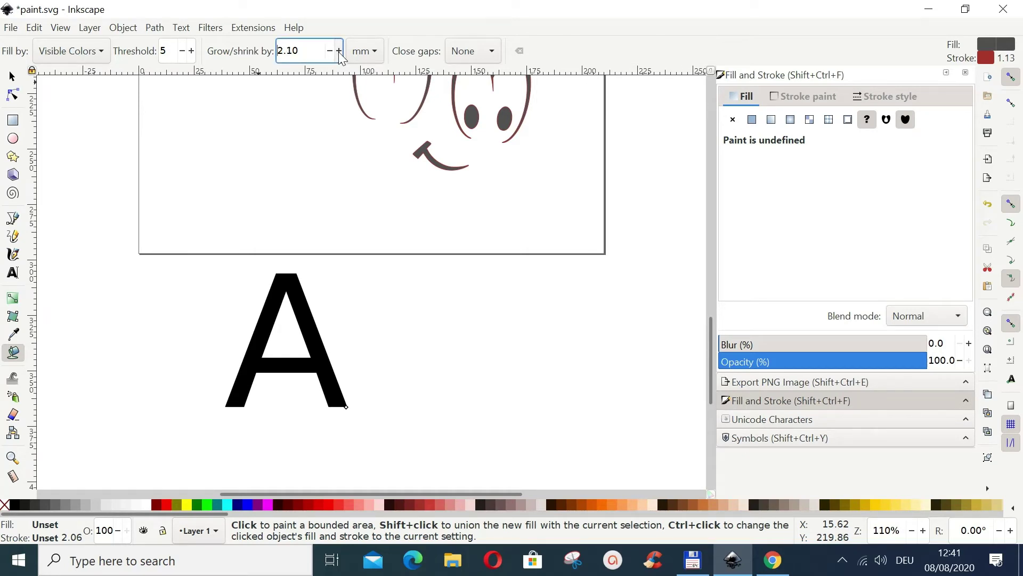
{"action": "left_click", "coordinate": [340, 52]}
{"action": "left_click", "coordinate": [339, 51]}
{"action": "left_click", "coordinate": [339, 52]}
{"action": "left_click", "coordinate": [339, 52]}
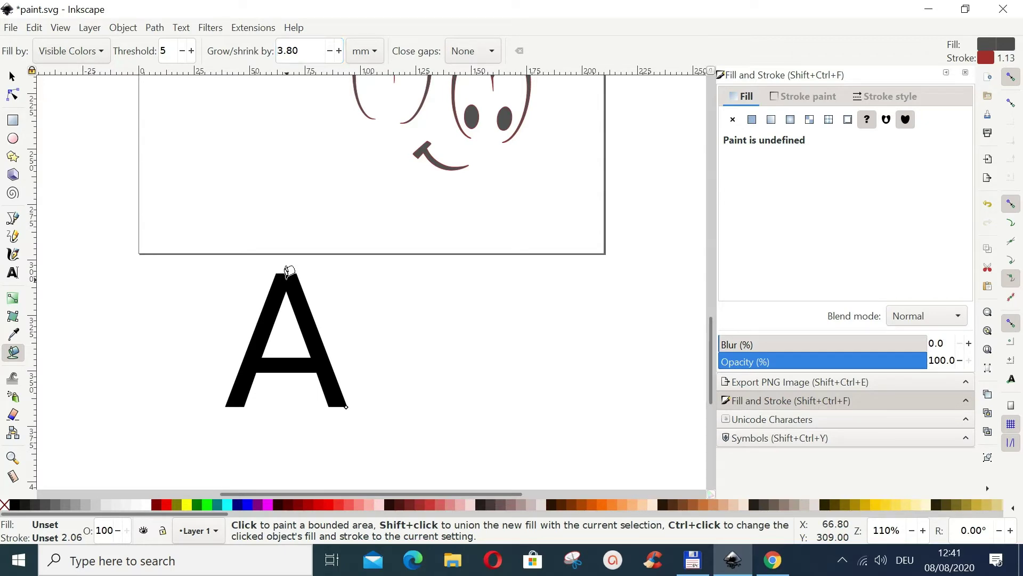
{"action": "left_click", "coordinate": [288, 272]}
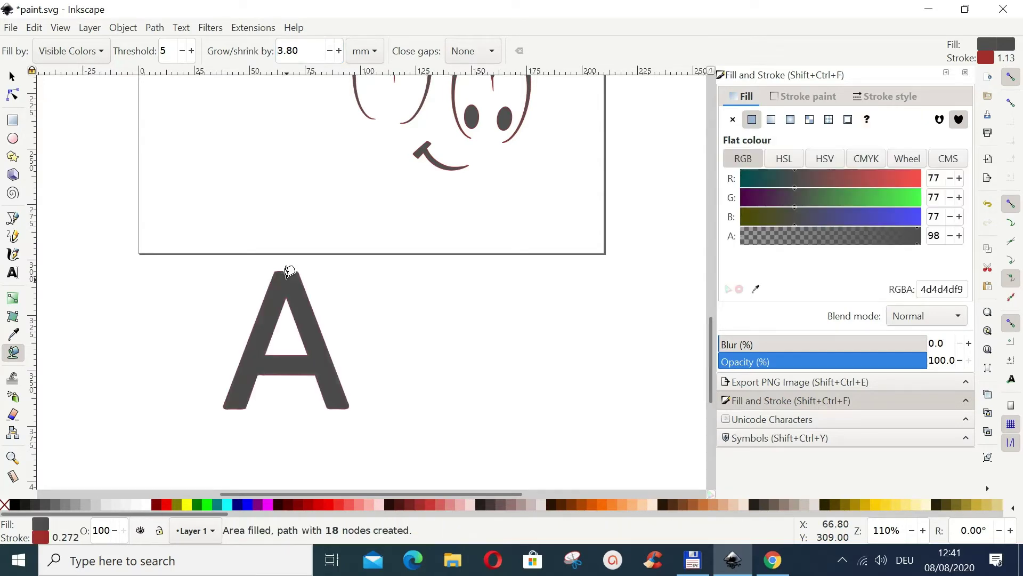
Lower the grown fill behind the black letter and recolour it light red (c83737)
{"action": "left_click", "coordinate": [12, 77]}
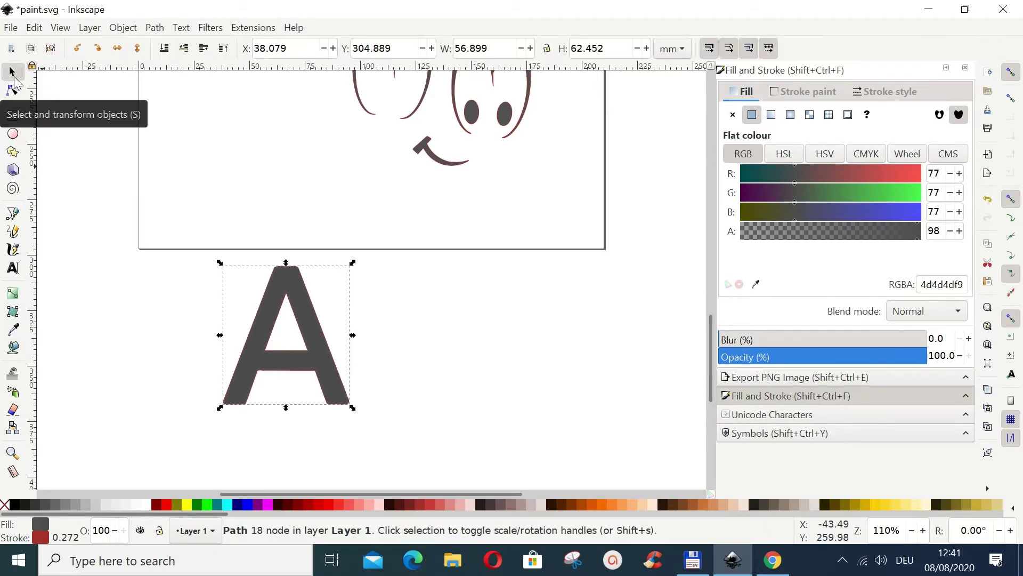
{"action": "left_click", "coordinate": [166, 51]}
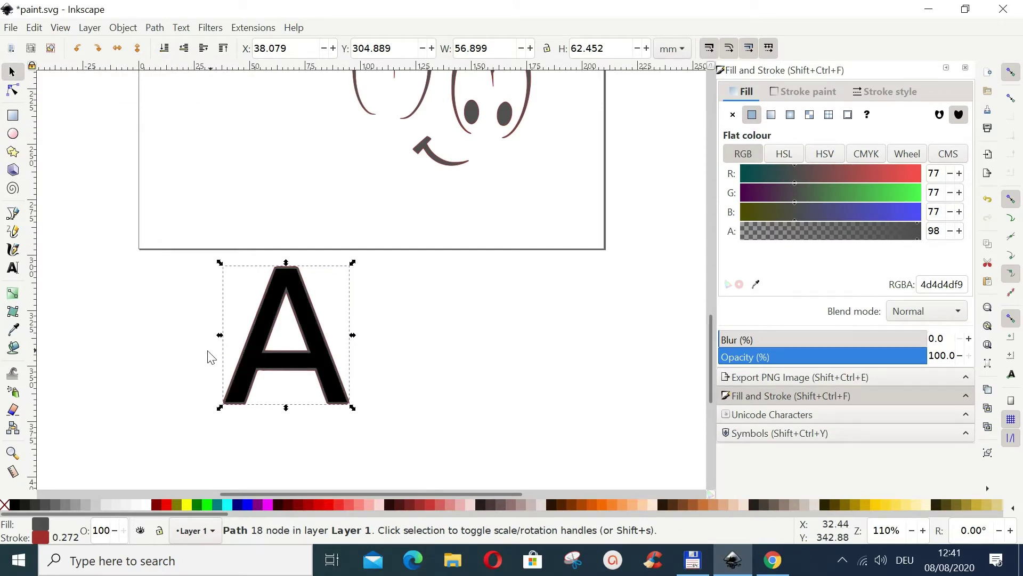
{"action": "left_click", "coordinate": [431, 504]}
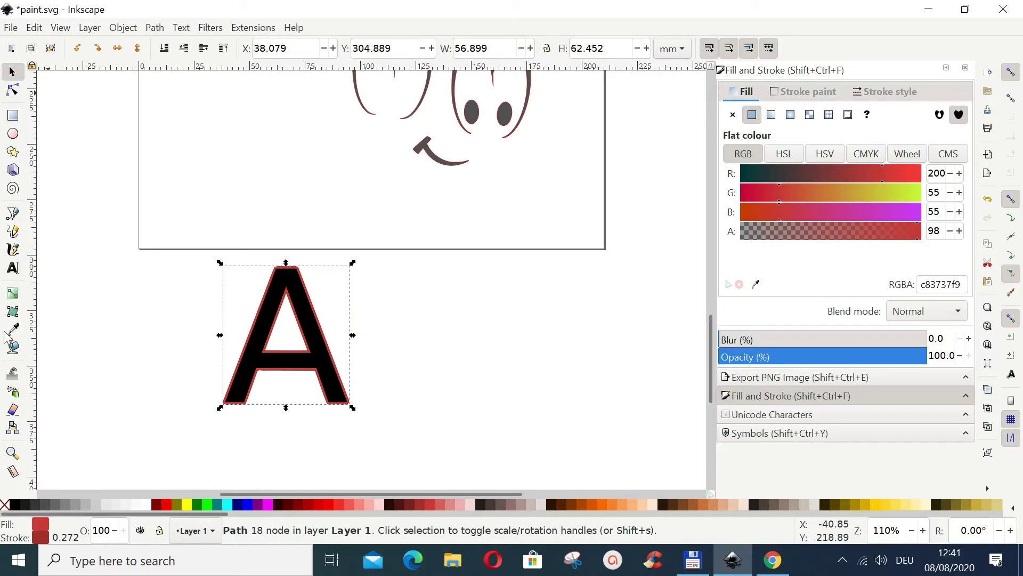
Set the Paint Bucket's grow/shrink amount to -3.70 mm
{"action": "left_click", "coordinate": [13, 347]}
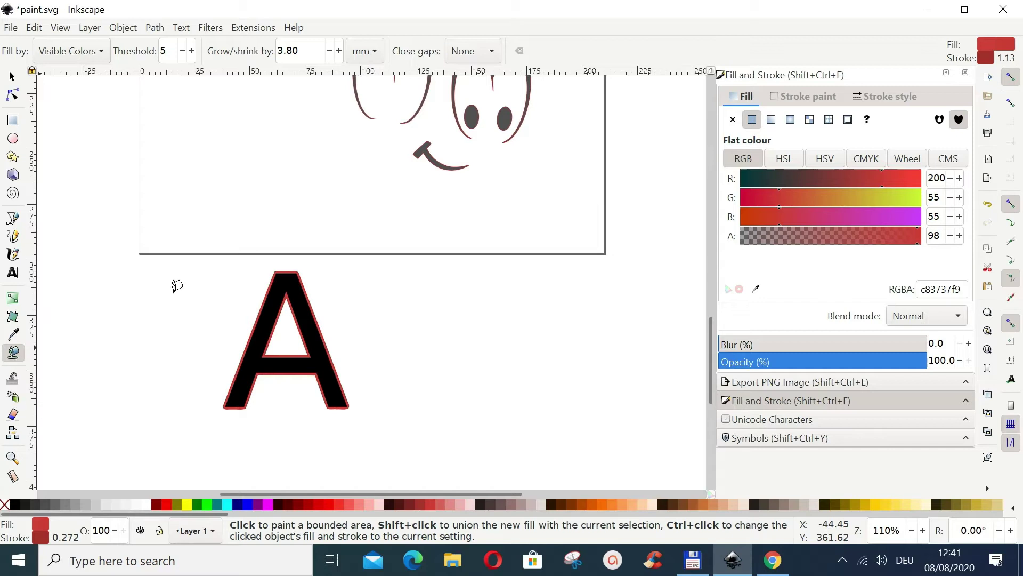
{"action": "left_click", "coordinate": [330, 52]}
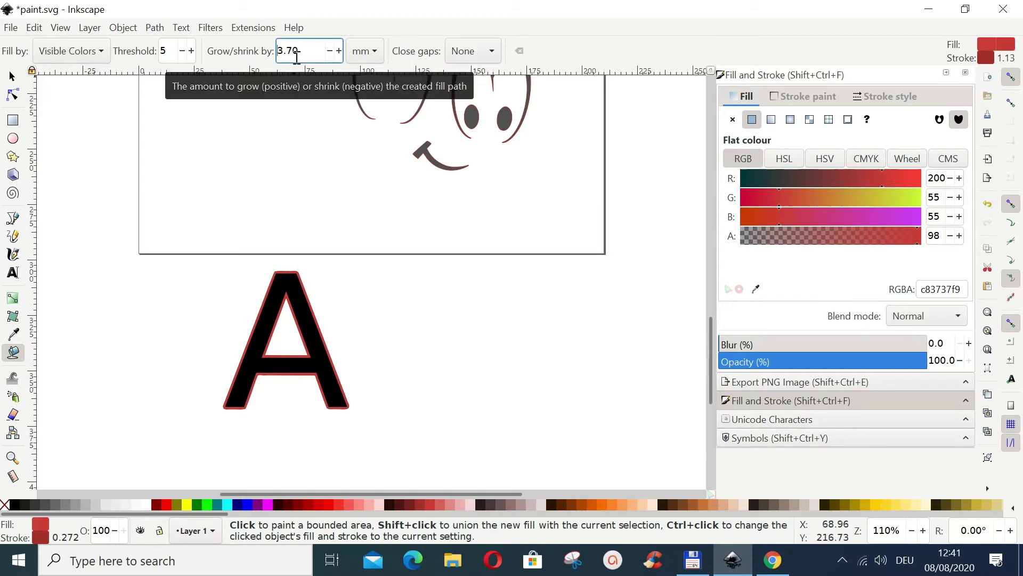
{"action": "type", "text": "-"}
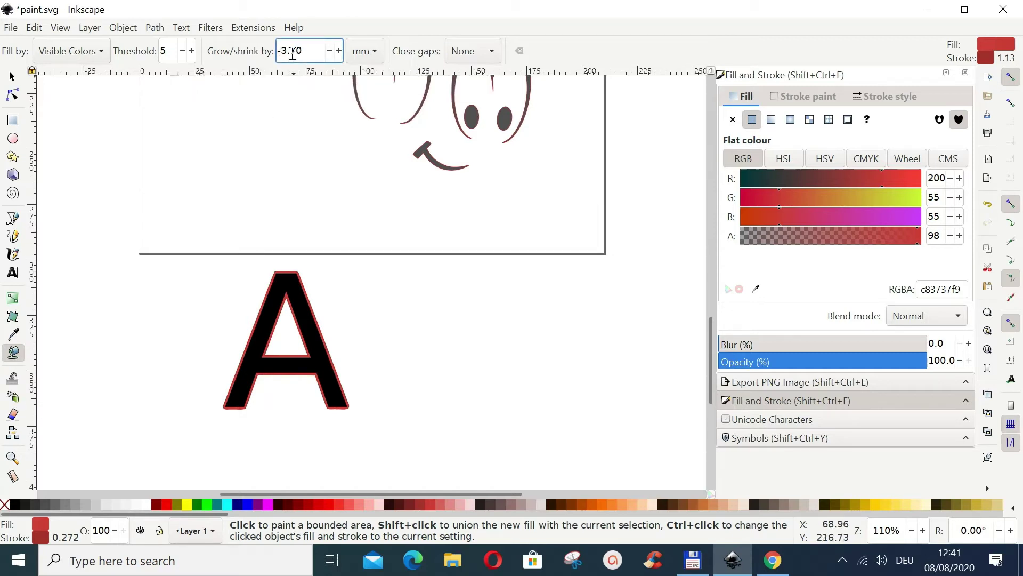
{"action": "key", "text": "Return"}
Recolour the grown fill behind the letter A blue (0000ff)
{"action": "left_click", "coordinate": [11, 78]}
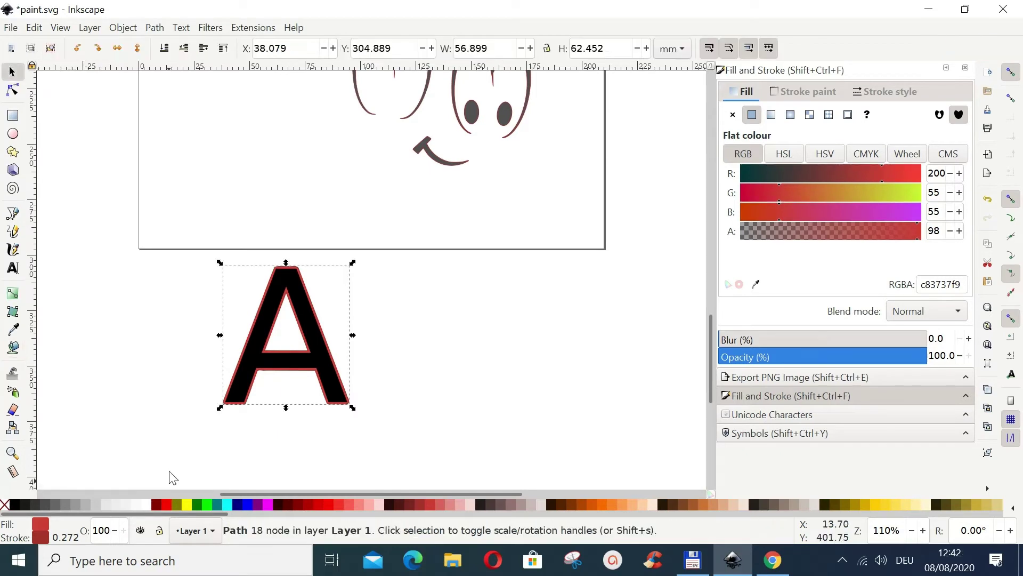
{"action": "left_click", "coordinate": [251, 510]}
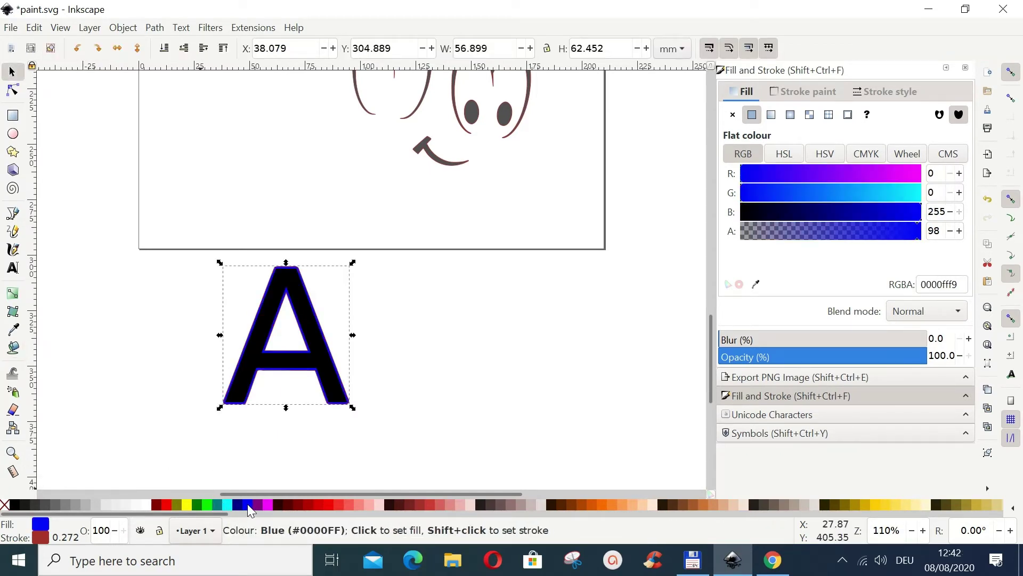
{"action": "left_click", "coordinate": [427, 407]}
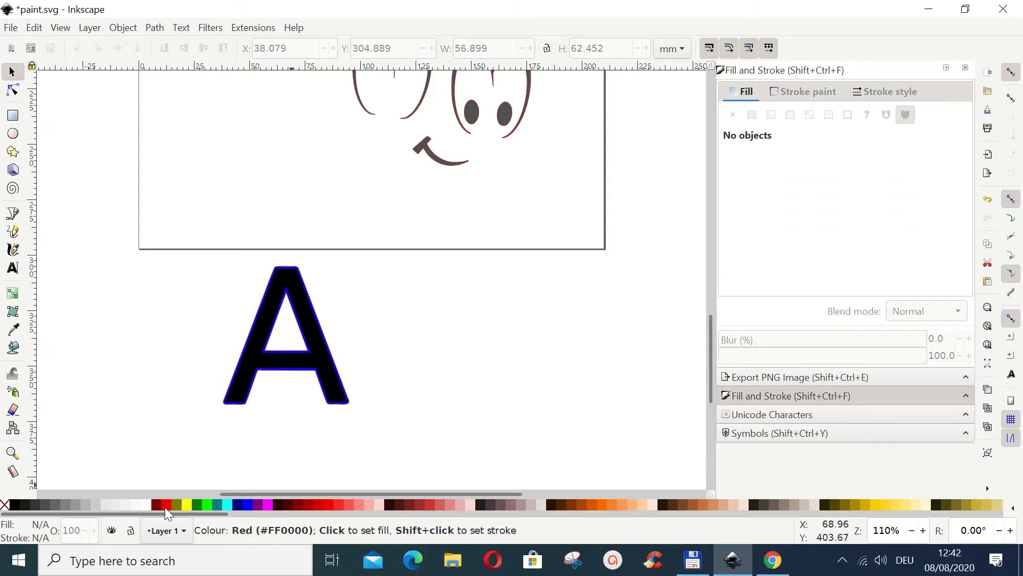
Fill the black area of the letter A in red (ff0000) with the shrinking Paint Bucket
{"action": "left_click", "coordinate": [14, 348]}
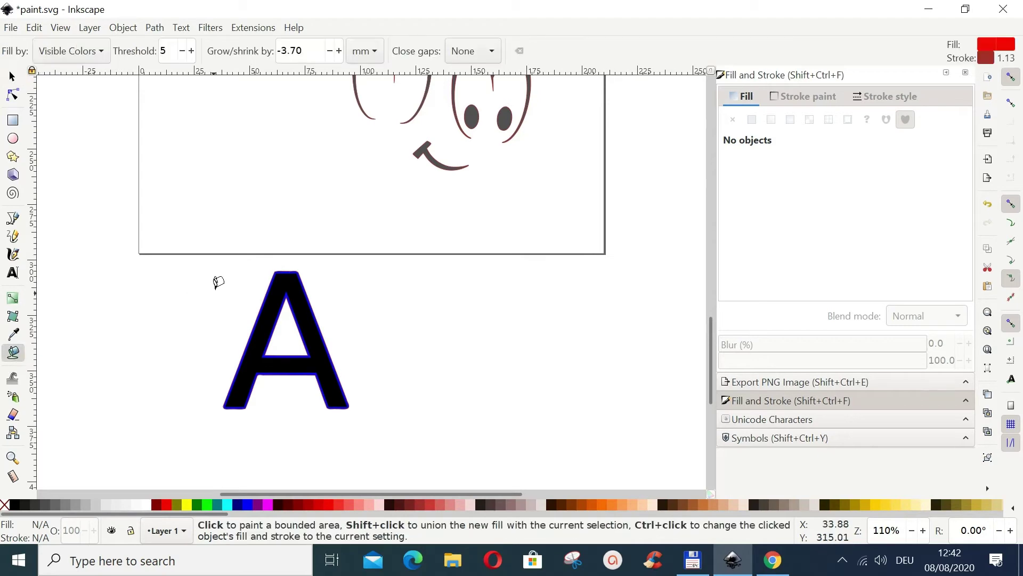
{"action": "left_click", "coordinate": [294, 283]}
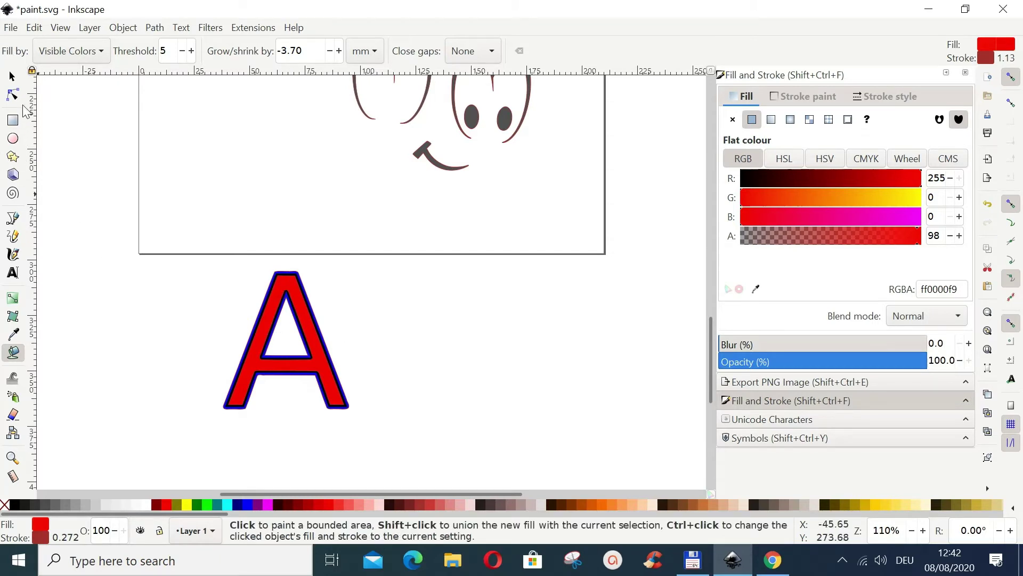
{"action": "left_click", "coordinate": [13, 78]}
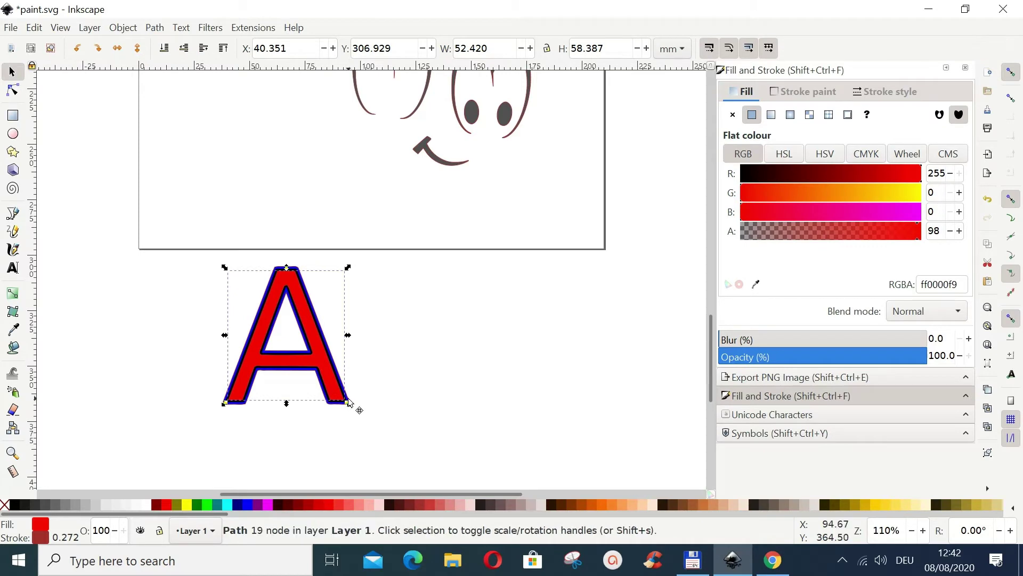
Change the fill of the original text letter between the two Paint Bucket fills to flat red (ff0000)
{"action": "key", "text": "ctrl+z"}
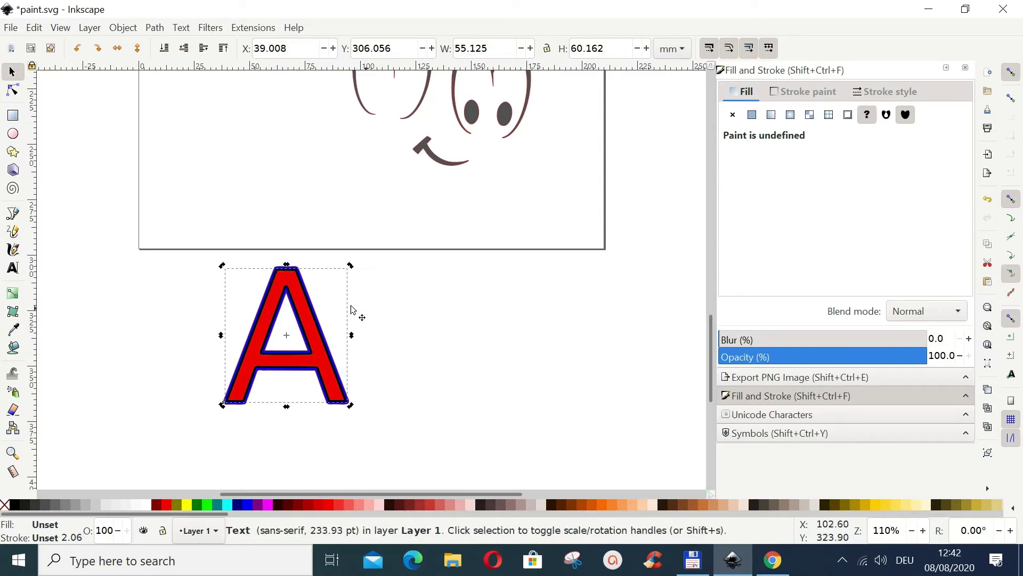
{"action": "left_click", "coordinate": [733, 115]}
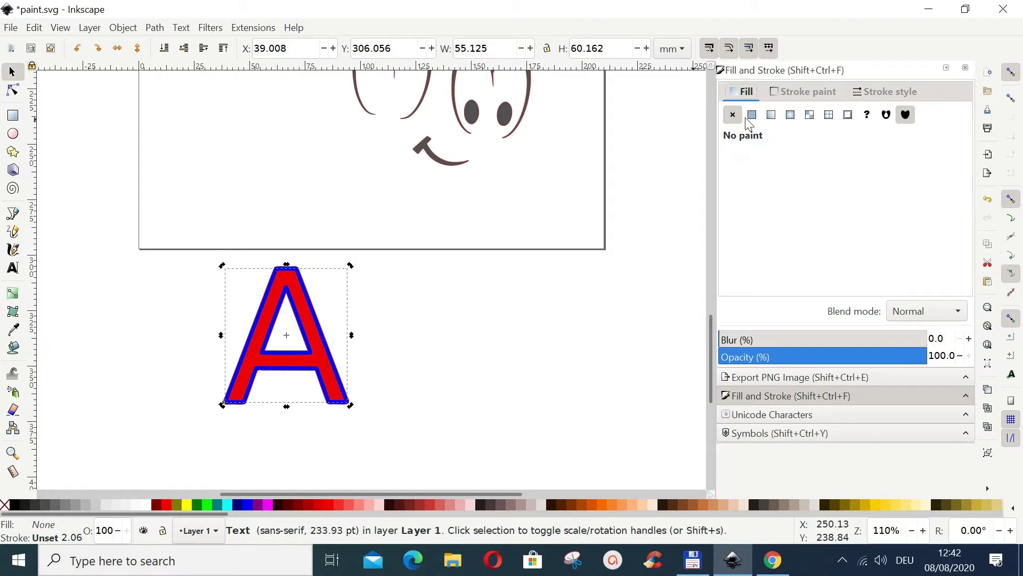
{"action": "left_click", "coordinate": [752, 115]}
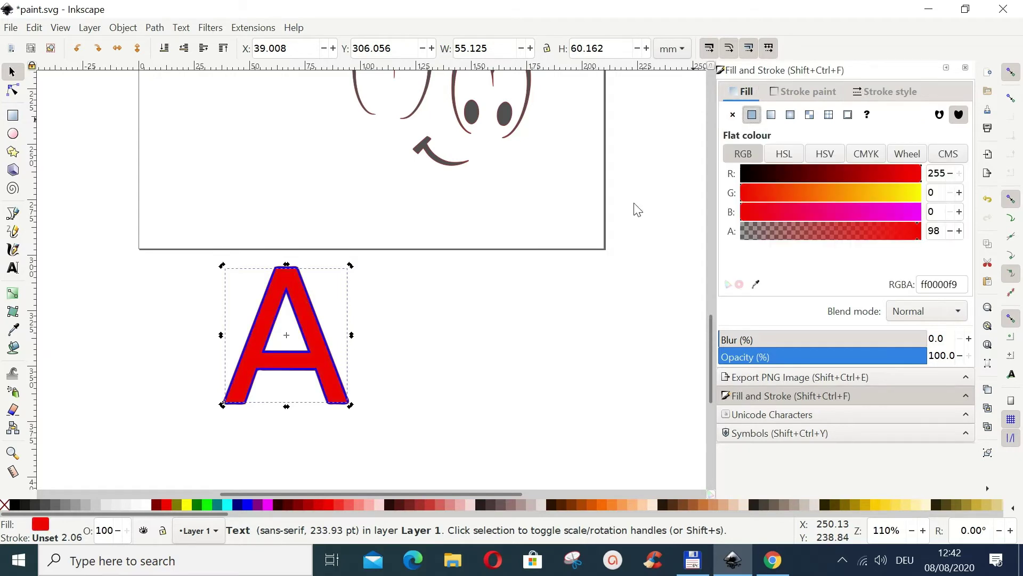
{"action": "left_click", "coordinate": [417, 396]}
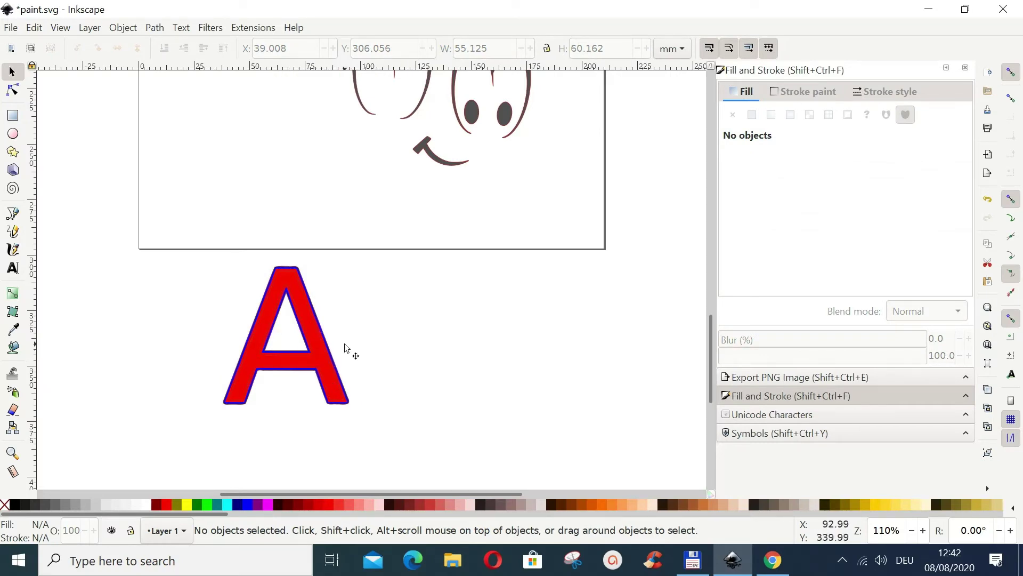
{"action": "scroll", "coordinate": [362, 377], "scroll_direction": "up", "scroll_amount": 1}
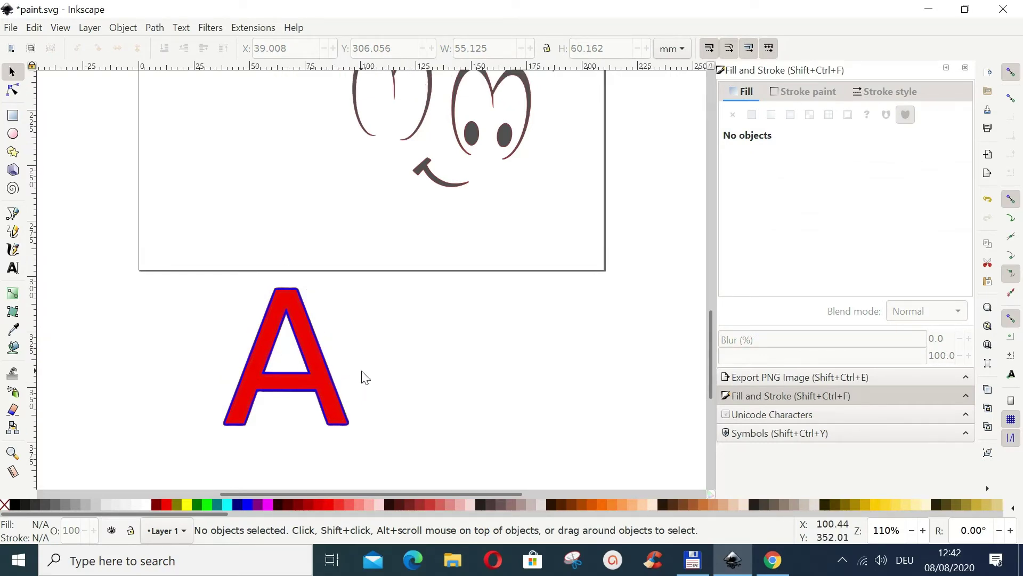
{"action": "scroll", "coordinate": [364, 377], "scroll_direction": "up", "scroll_amount": 1}
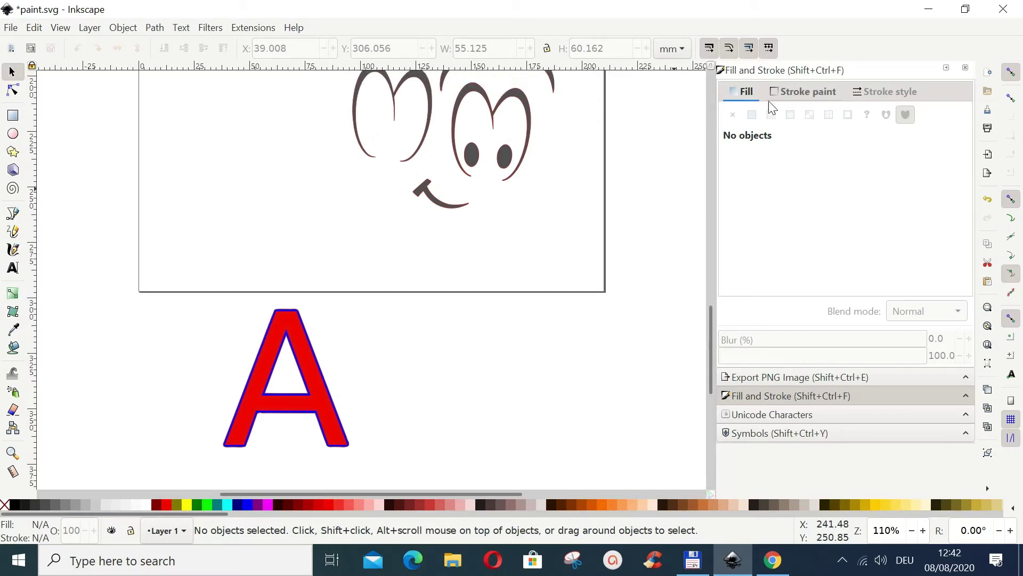
{"action": "left_click", "coordinate": [335, 400]}
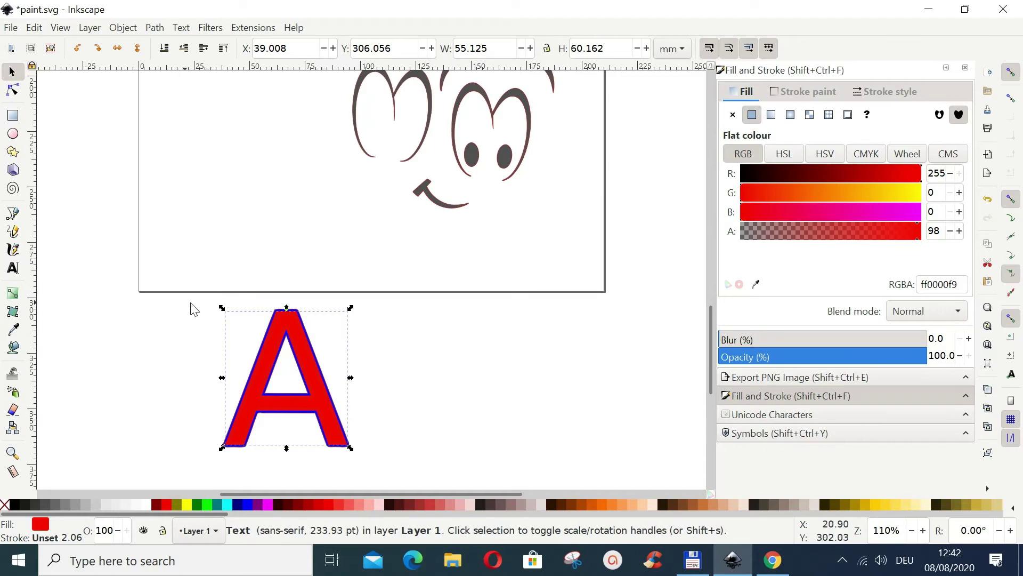
{"action": "left_click", "coordinate": [433, 413]}
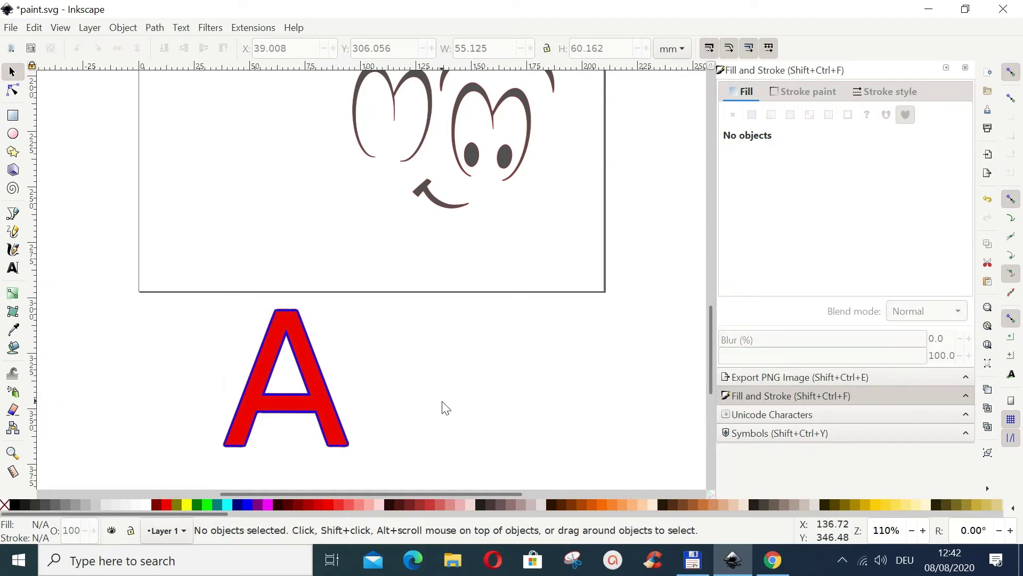
{"action": "scroll", "coordinate": [437, 401], "scroll_direction": "up", "scroll_amount": 15}
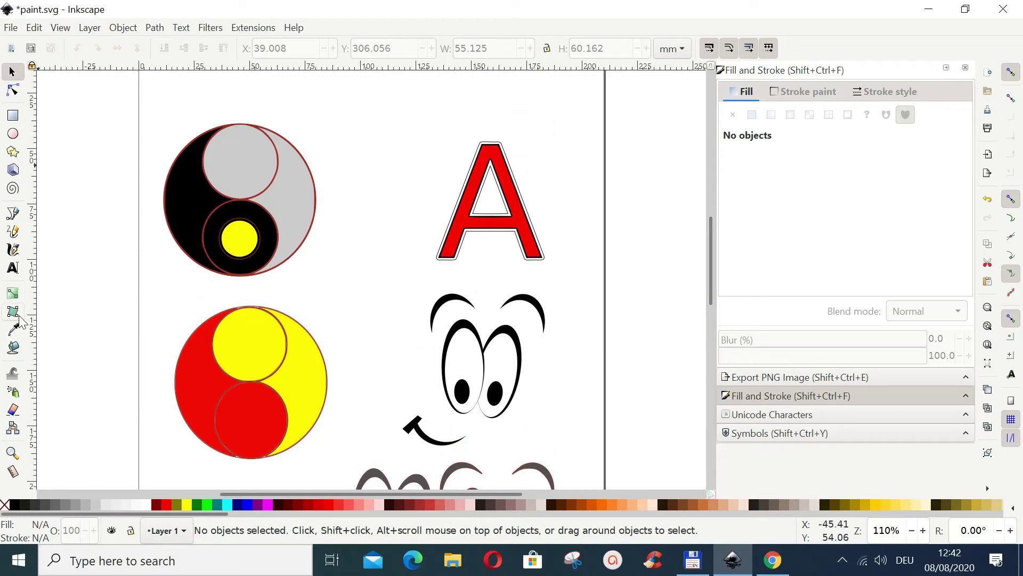
{"action": "left_click", "coordinate": [14, 352]}
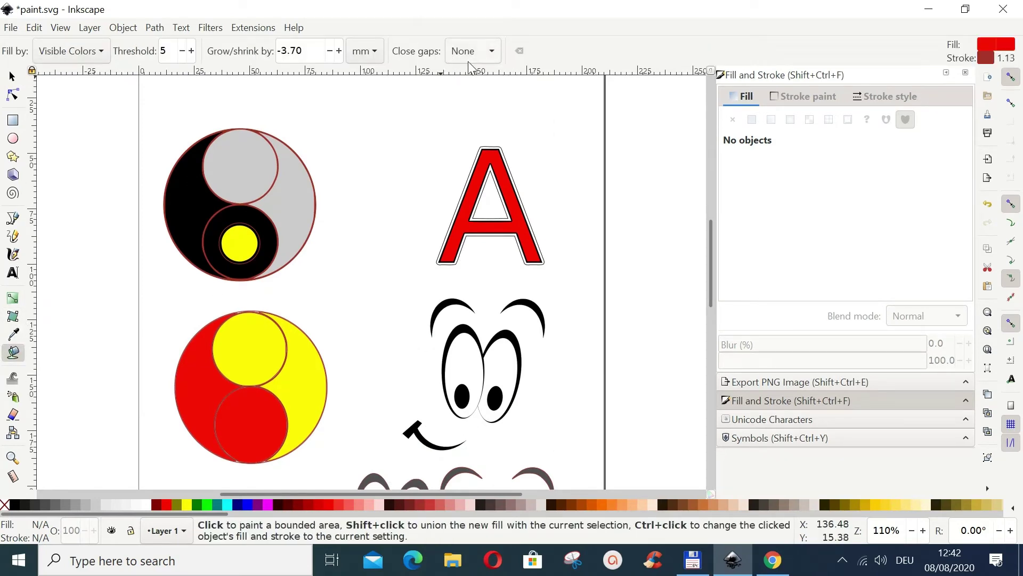
Draw a four-sided outline about 47 by 42 mm above the page with straight Pen segments, leaving a small gap at one corner
{"action": "scroll", "coordinate": [424, 227], "scroll_direction": "down", "scroll_amount": 1}
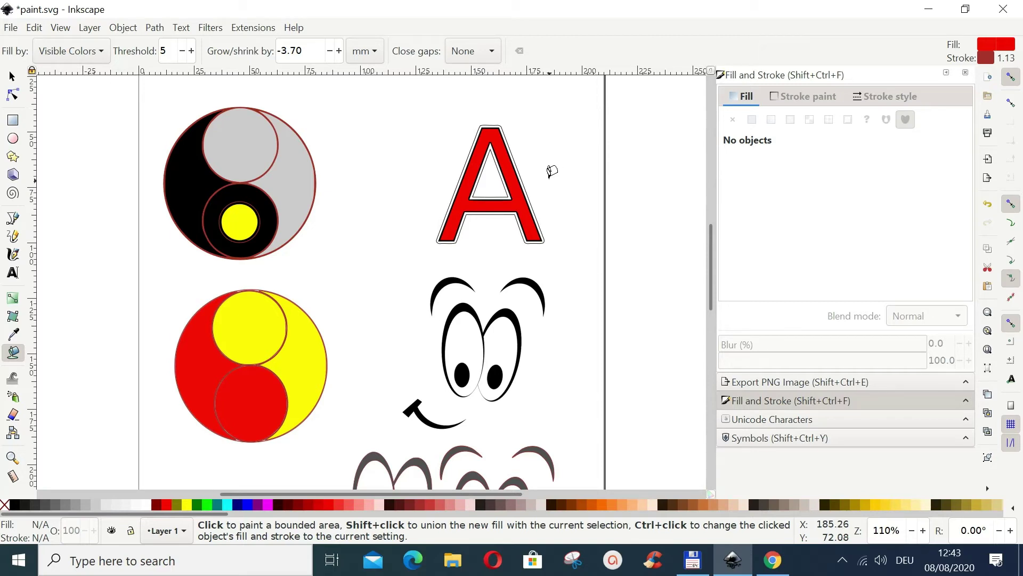
{"action": "scroll", "coordinate": [407, 197], "scroll_direction": "up", "scroll_amount": 20}
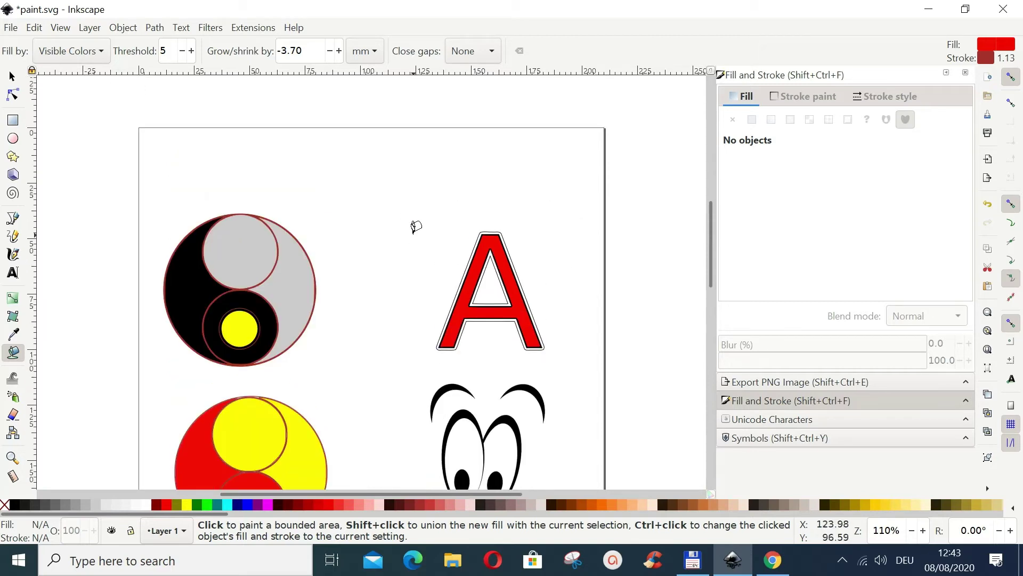
{"action": "scroll", "coordinate": [411, 239], "scroll_direction": "down", "scroll_amount": 15}
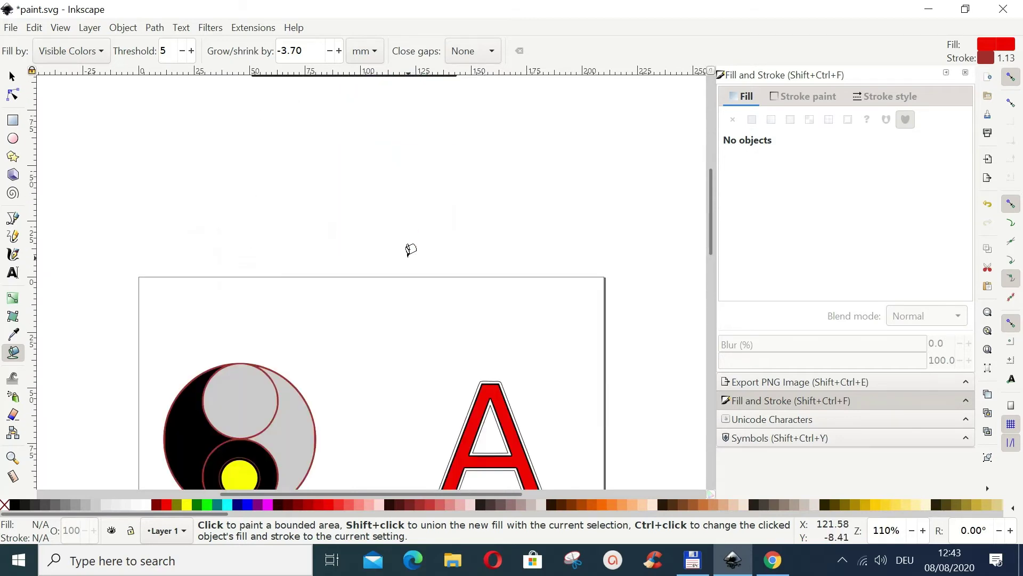
{"action": "scroll", "coordinate": [409, 243], "scroll_direction": "up", "scroll_amount": 6}
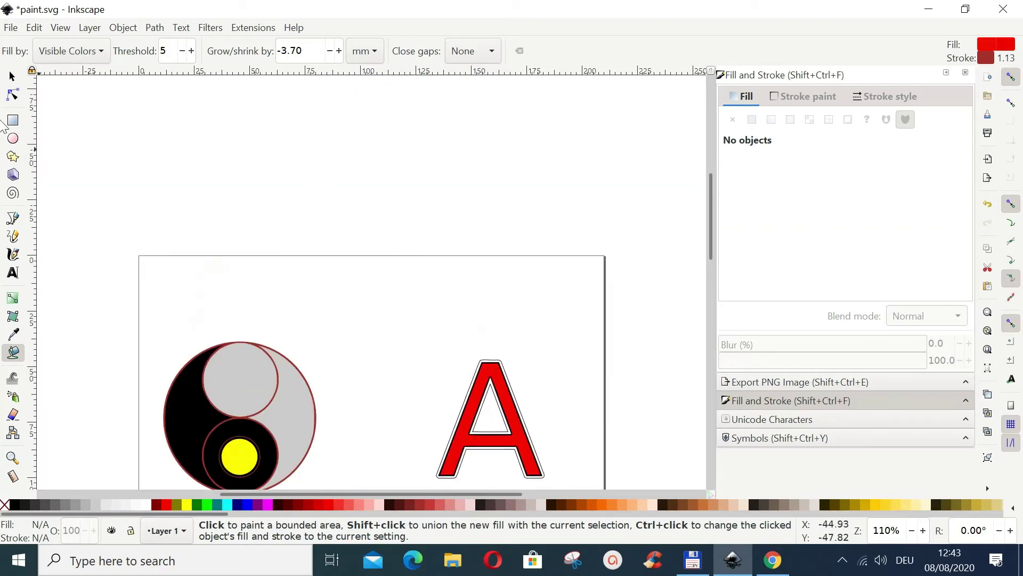
{"action": "left_click", "coordinate": [12, 219]}
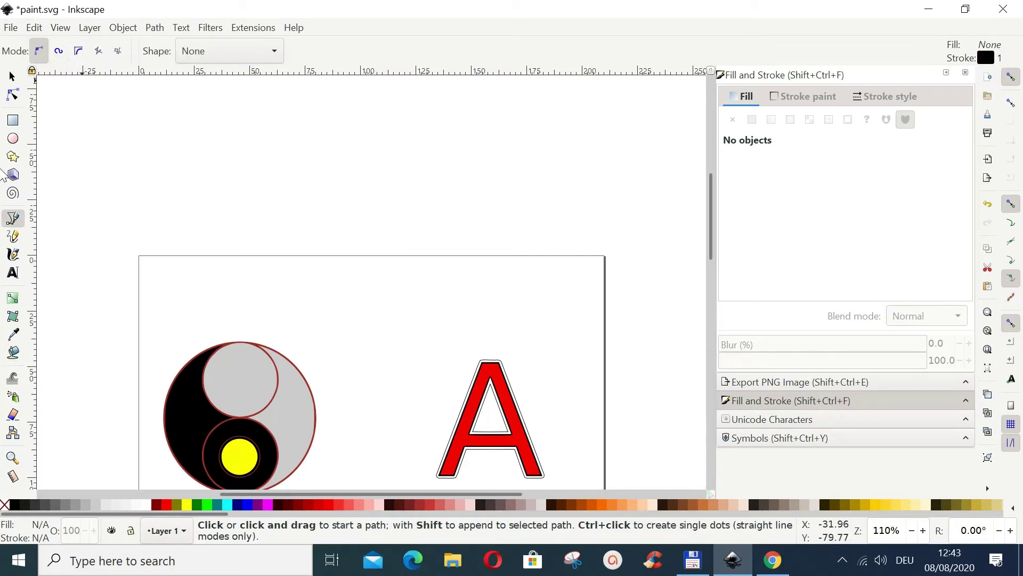
{"action": "left_click", "coordinate": [98, 51]}
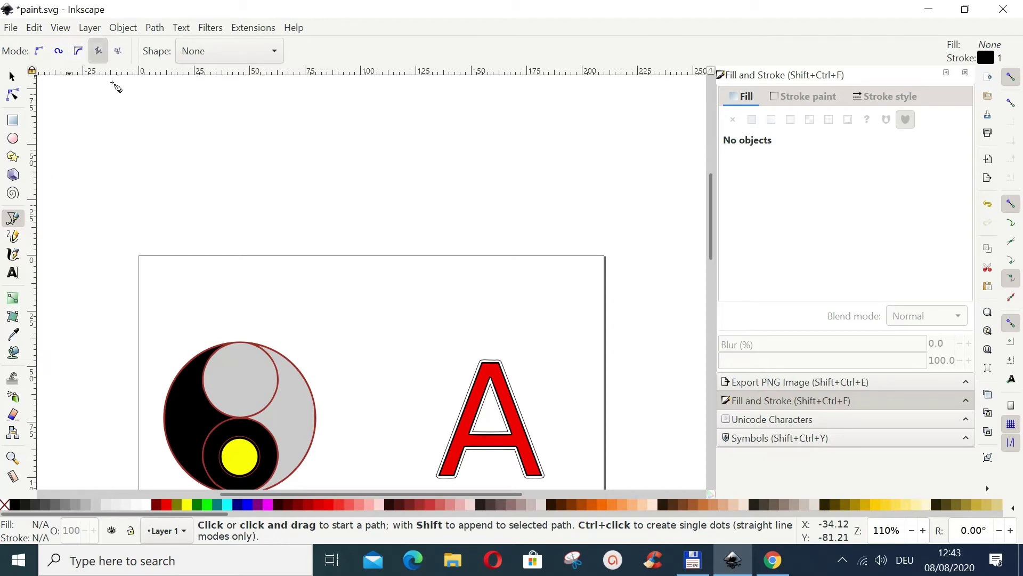
{"action": "left_click", "coordinate": [283, 131]}
{"action": "left_click", "coordinate": [282, 219]}
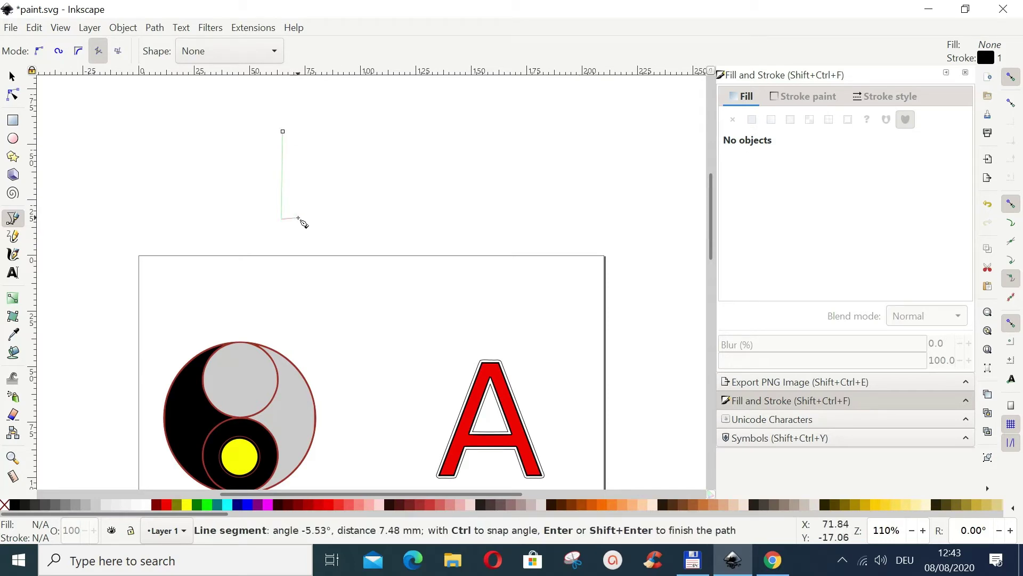
{"action": "left_click", "coordinate": [385, 219]}
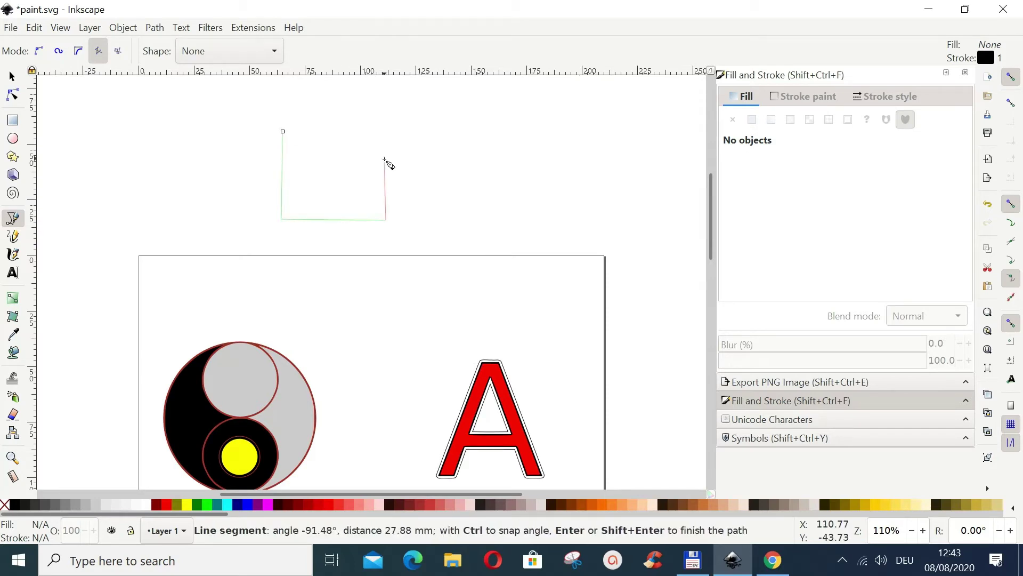
{"action": "left_click", "coordinate": [377, 128]}
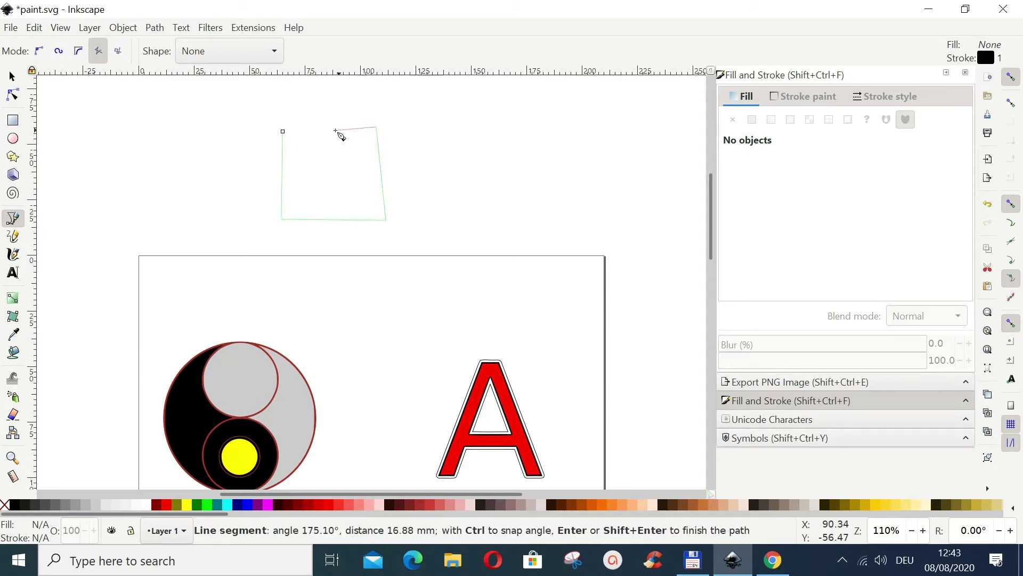
{"action": "left_click", "coordinate": [285, 132]}
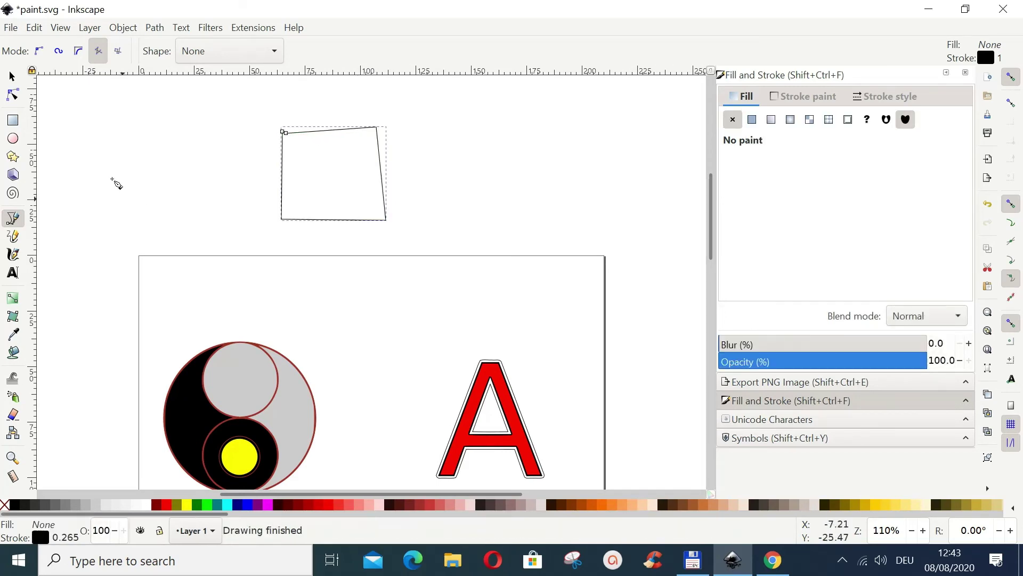
{"action": "left_click", "coordinate": [12, 78]}
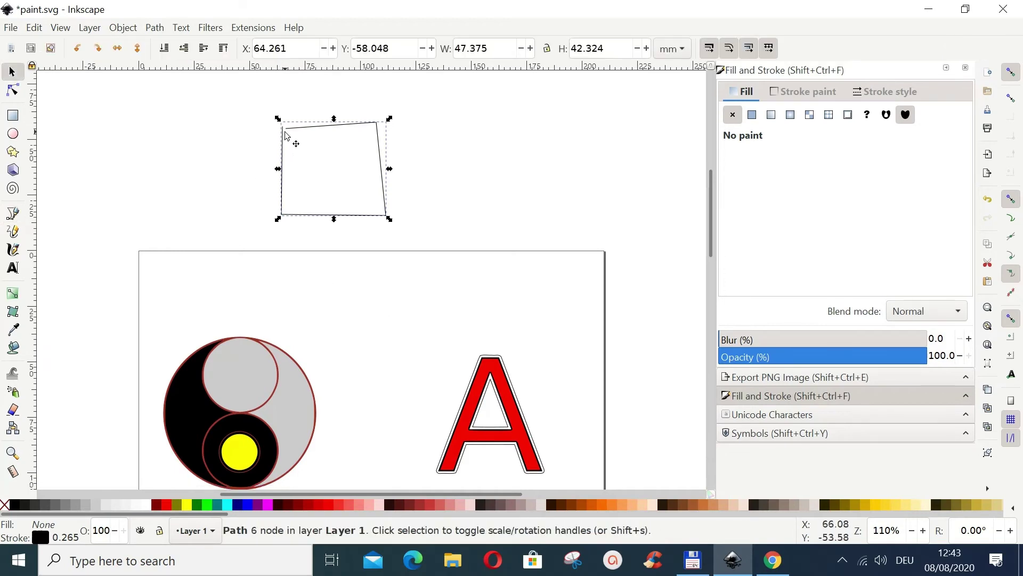
{"action": "left_click", "coordinate": [319, 160]}
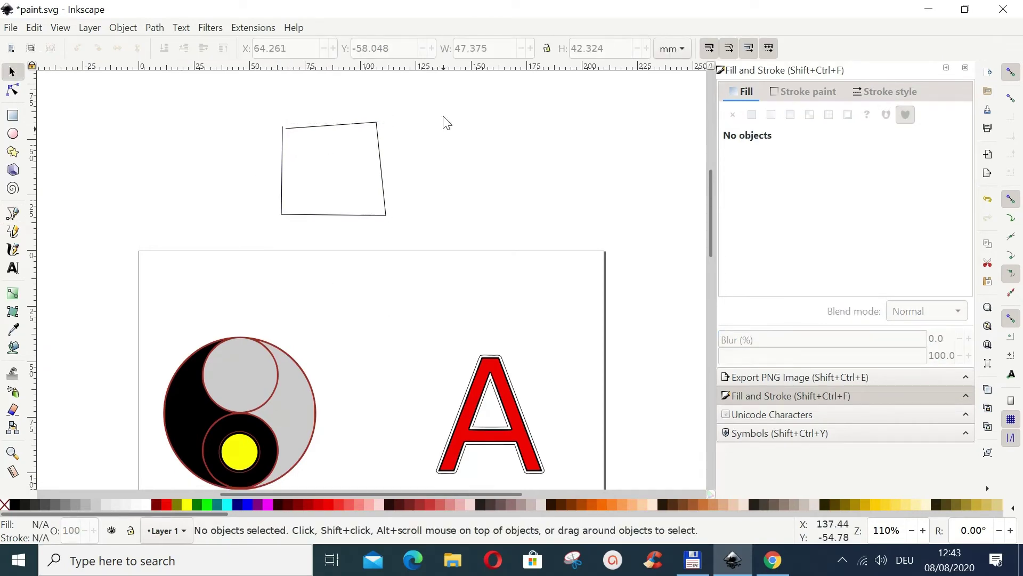
Try to fill the gapped outline with the Paint Bucket using the None, Small and Medium gap-closing settings
{"action": "left_click", "coordinate": [13, 348]}
{"action": "left_click", "coordinate": [326, 151]}
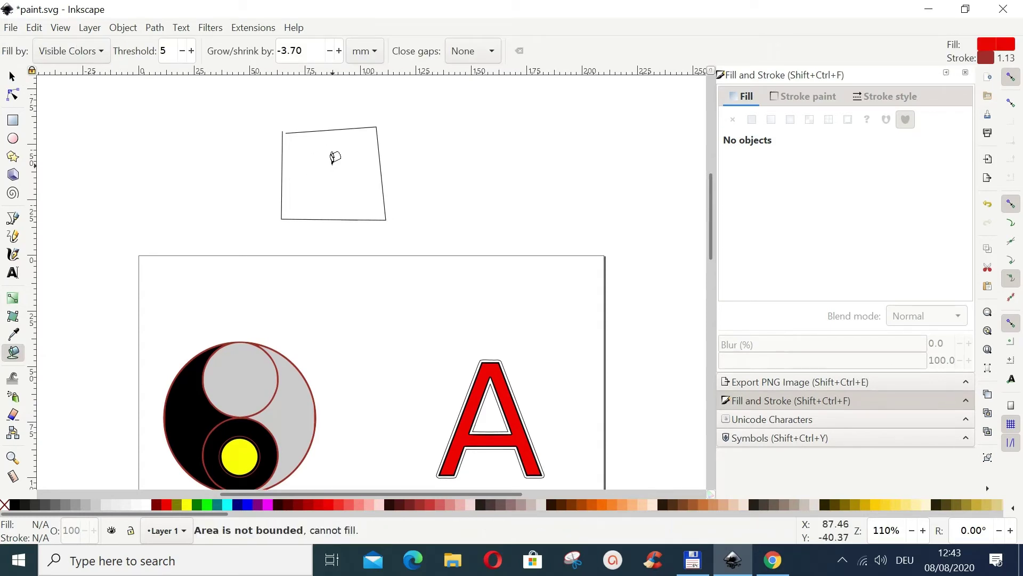
{"action": "left_click", "coordinate": [495, 55]}
{"action": "left_click", "coordinate": [470, 72]}
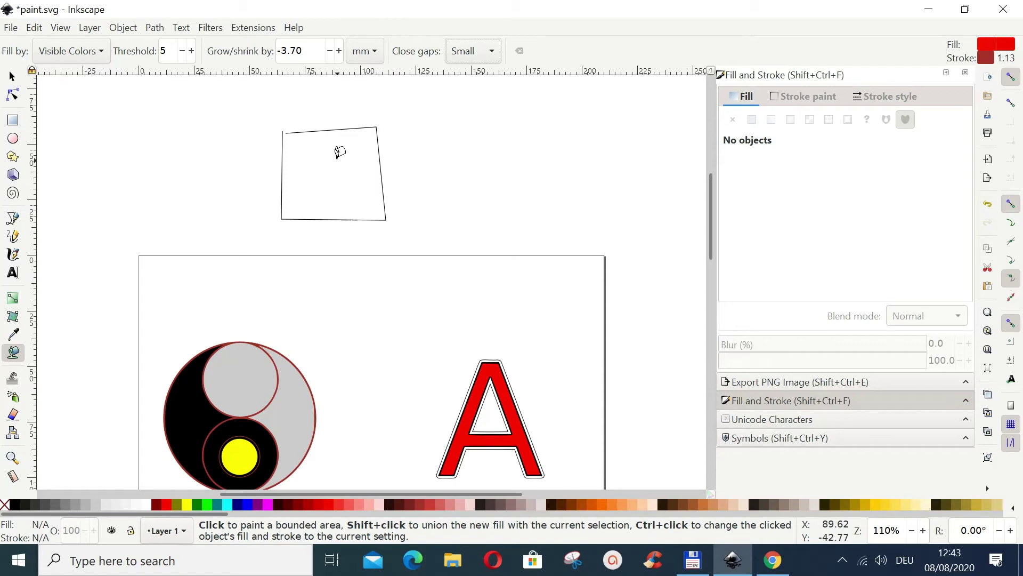
{"action": "left_click", "coordinate": [330, 153]}
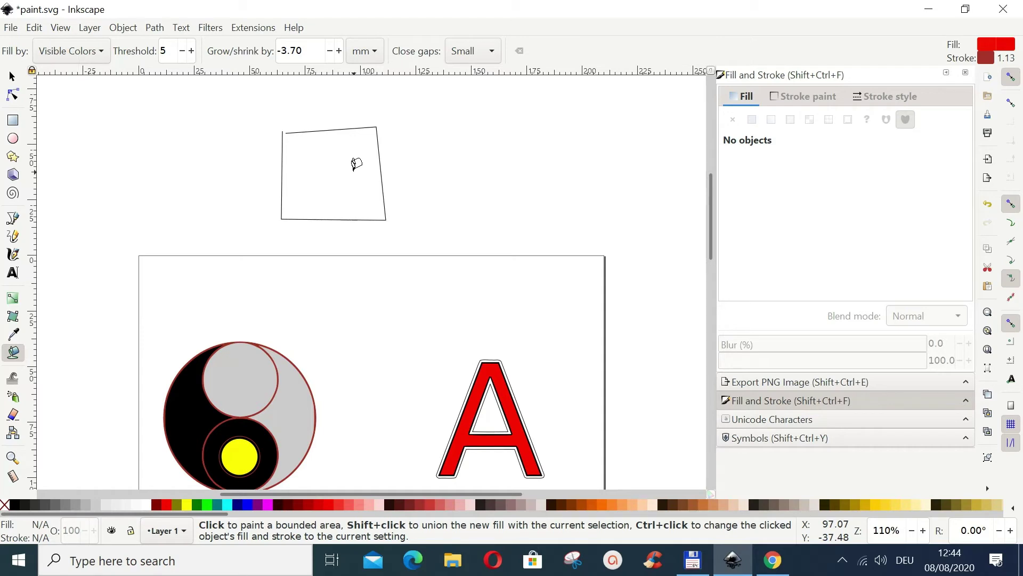
{"action": "left_click", "coordinate": [492, 53]}
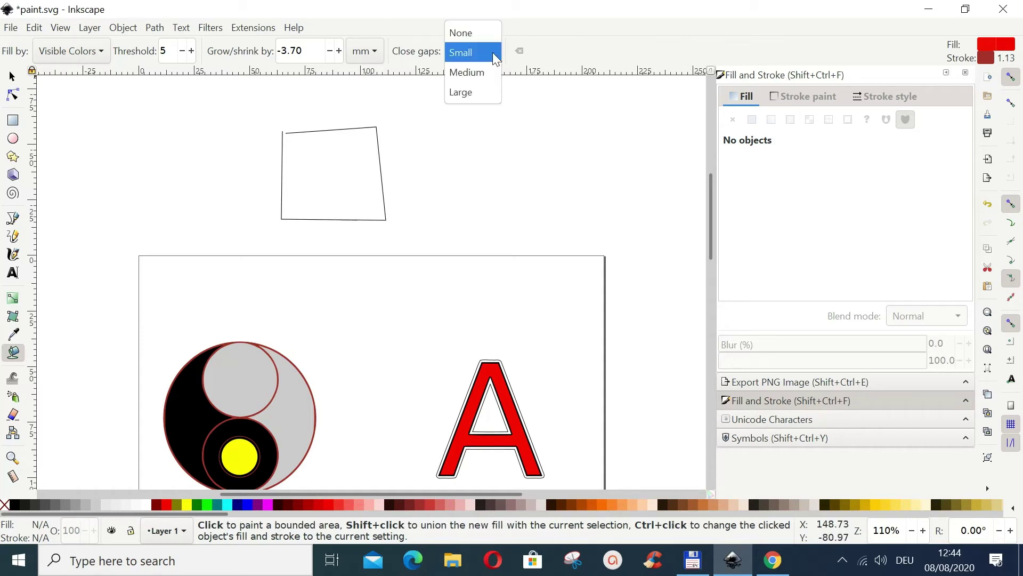
{"action": "left_click", "coordinate": [467, 72]}
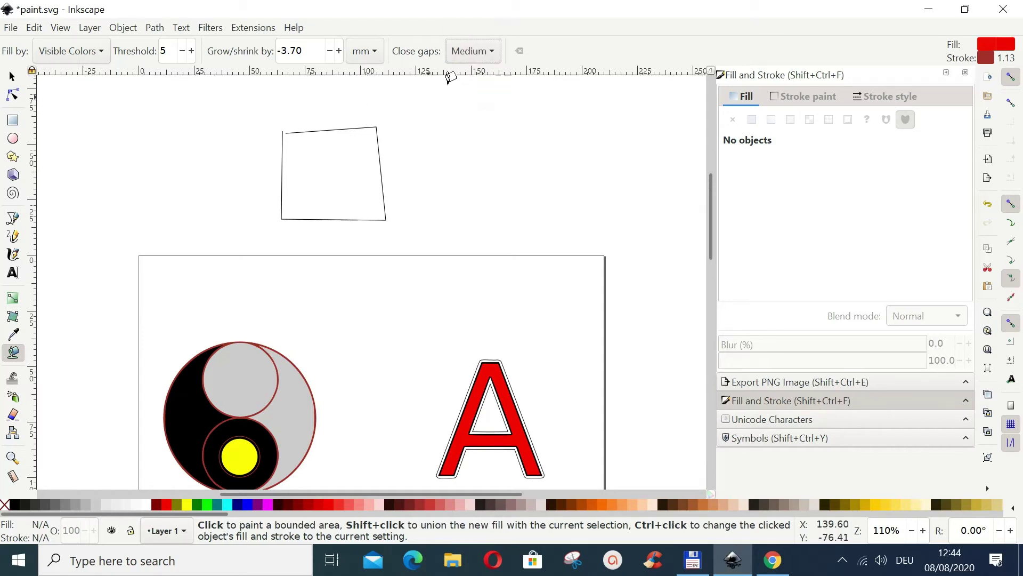
{"action": "left_click", "coordinate": [319, 154]}
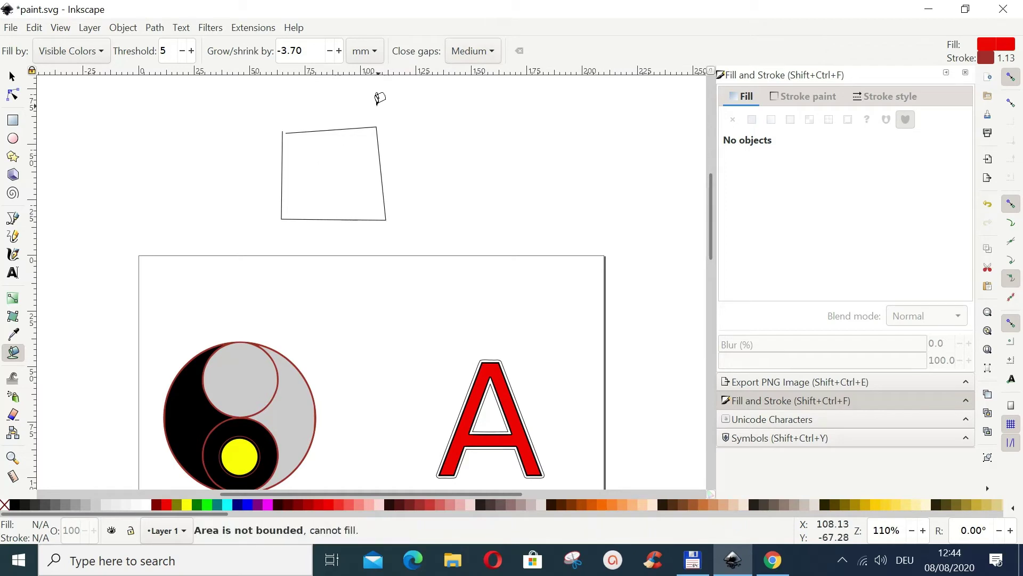
Set the Paint Bucket's gap closing to Large and fill the gapped four-sided outline in red
{"action": "left_click", "coordinate": [492, 52]}
{"action": "left_click", "coordinate": [462, 75]}
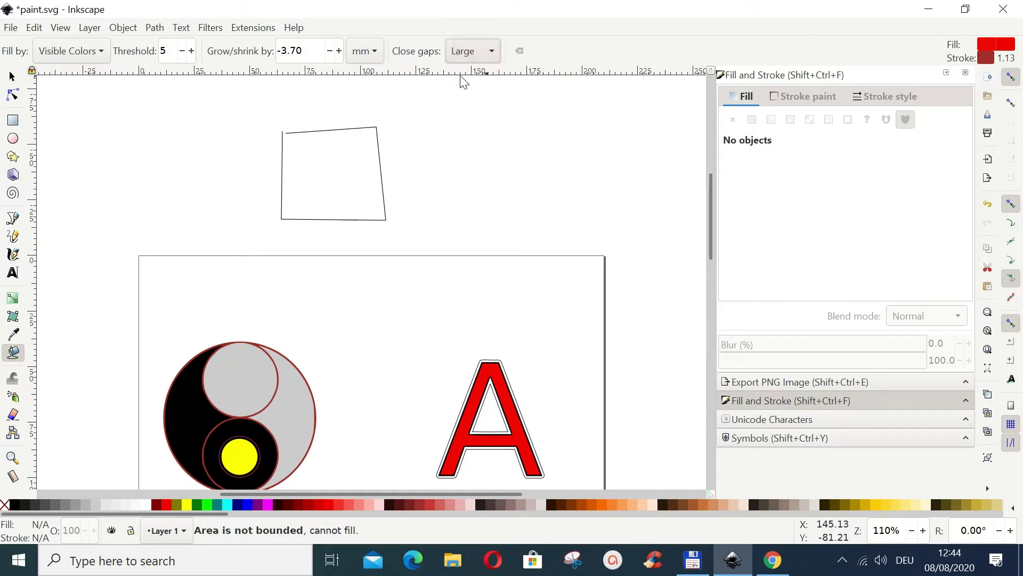
{"action": "left_click", "coordinate": [369, 129]}
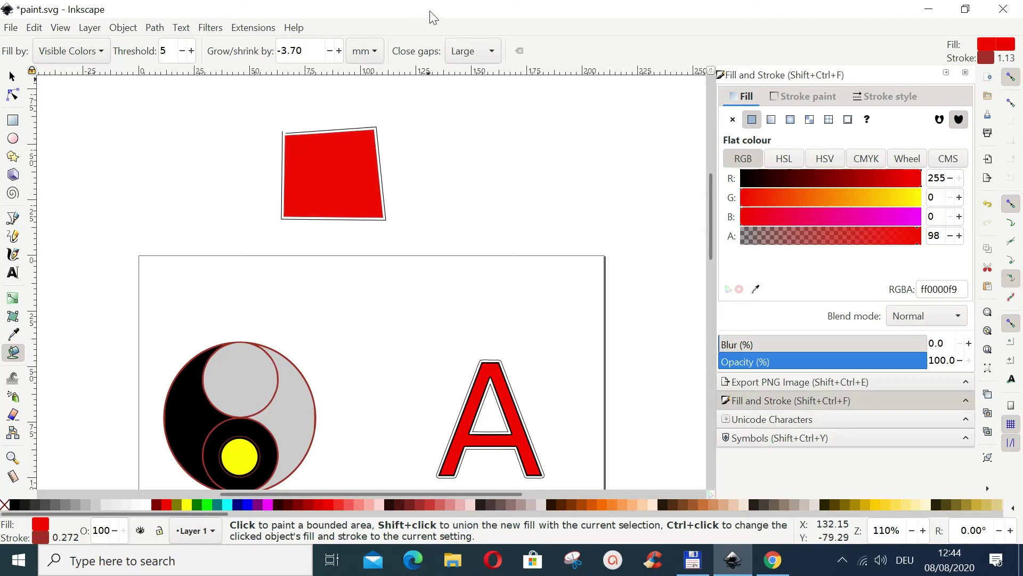
{"action": "left_click", "coordinate": [489, 50]}
{"action": "mouse_move", "coordinate": [483, 9]}
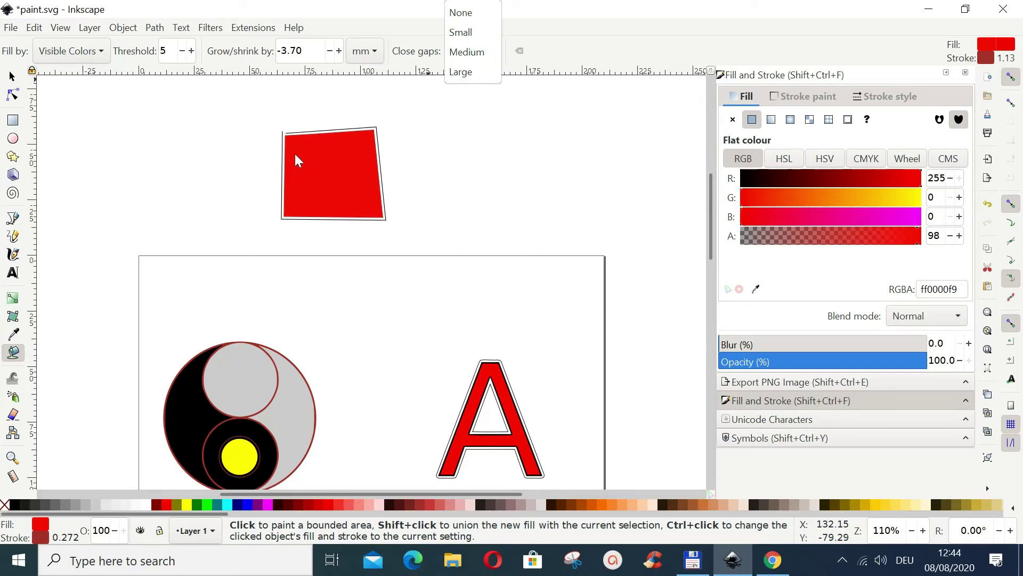
{"action": "left_click", "coordinate": [478, 141]}
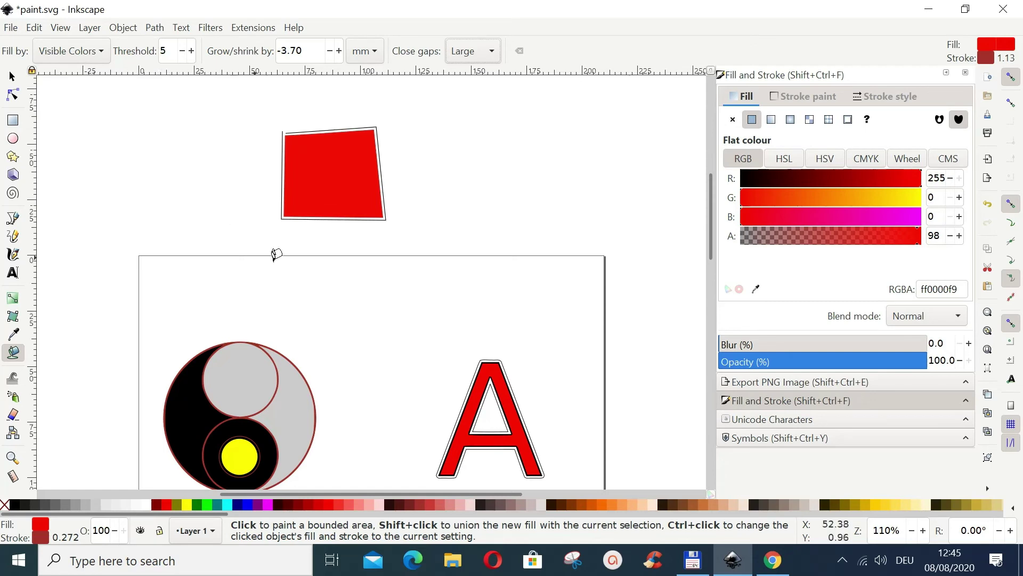
Examine the Paint Bucket preferences for the style of new objects, clear the canvas selection and close the preferences
{"action": "scroll", "coordinate": [401, 261], "scroll_direction": "down", "scroll_amount": 15}
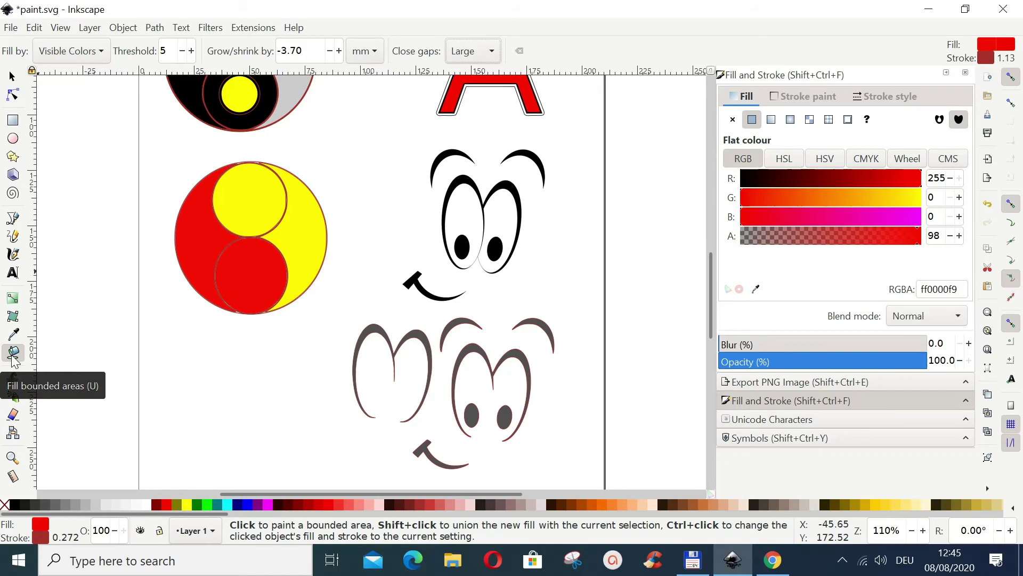
{"action": "double_click", "coordinate": [14, 356]}
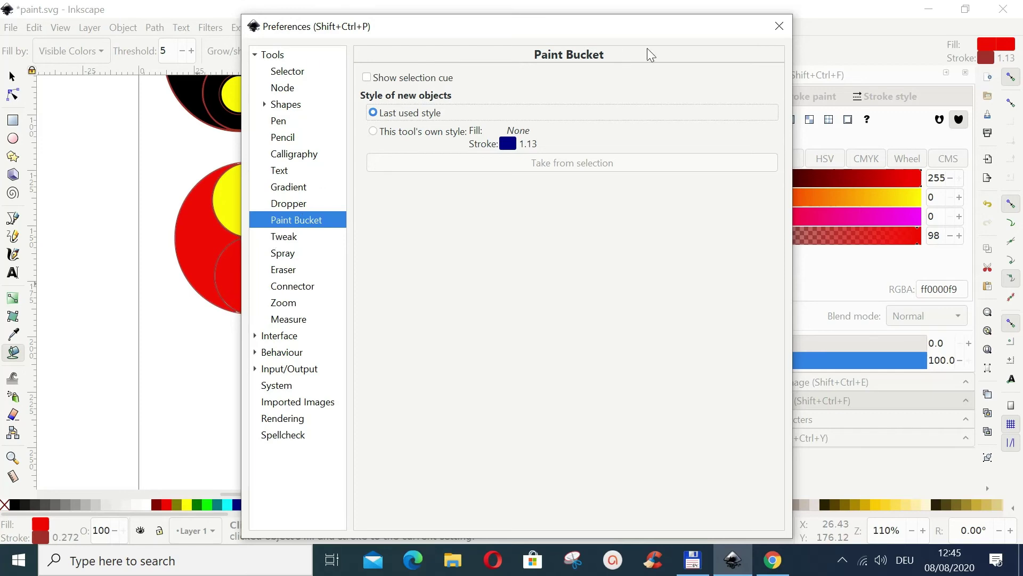
{"action": "left_click_drag", "start_coordinate": [637, 32], "coordinate": [764, 33]}
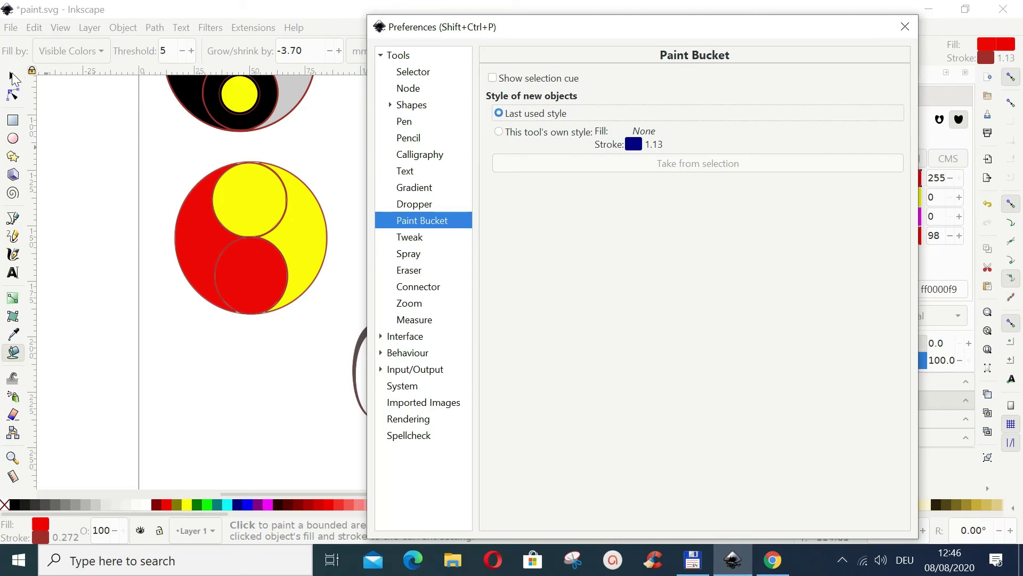
{"action": "left_click", "coordinate": [49, 193]}
{"action": "key", "text": "s"}
{"action": "left_click", "coordinate": [178, 350]}
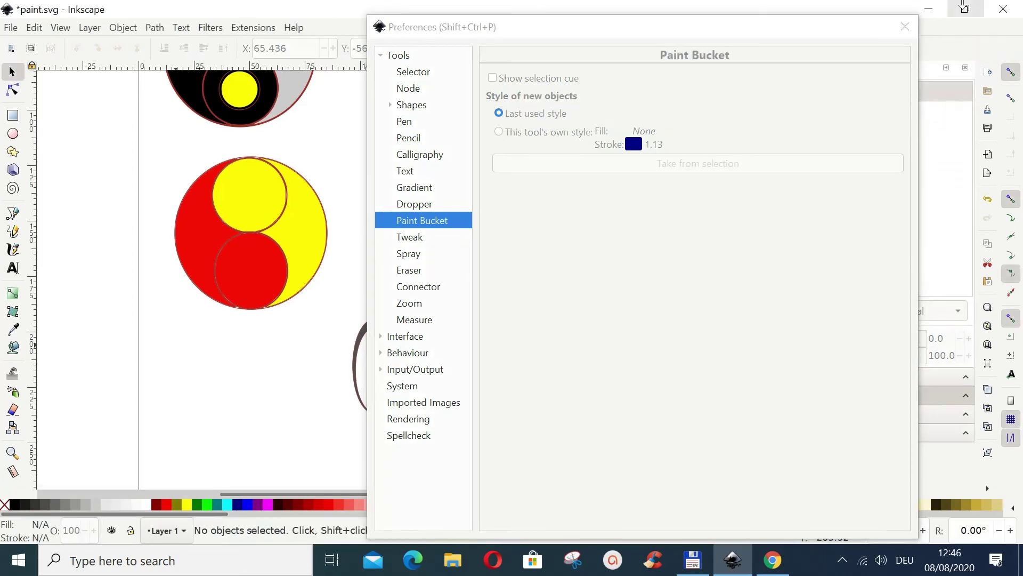
{"action": "left_click", "coordinate": [905, 27]}
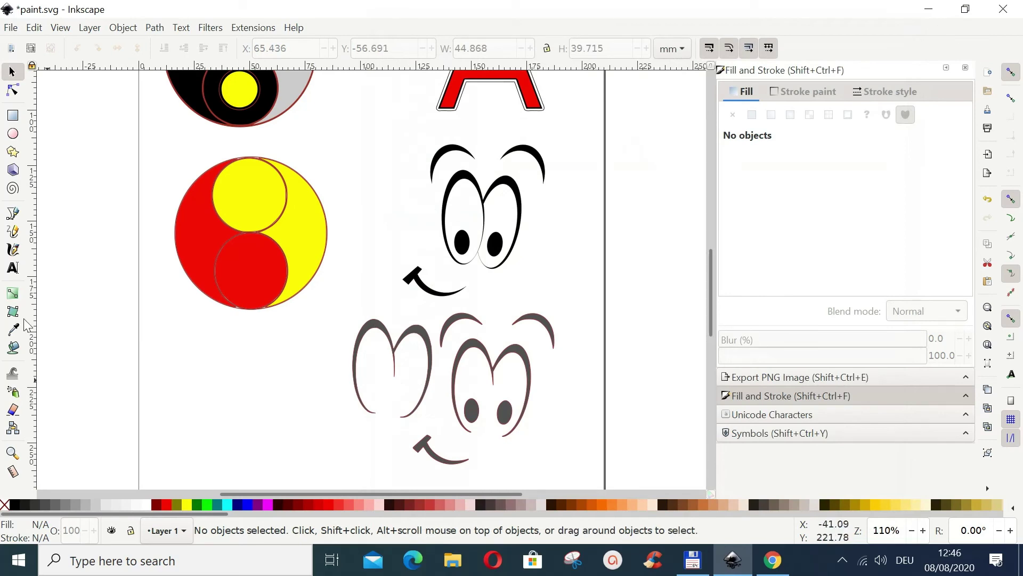
Draw an ellipse about 21 by 22 mm below the red and yellow figure, with no fill and an orange stroke
{"action": "left_click", "coordinate": [12, 134]}
{"action": "left_click_drag", "start_coordinate": [170, 337], "coordinate": [215, 386]}
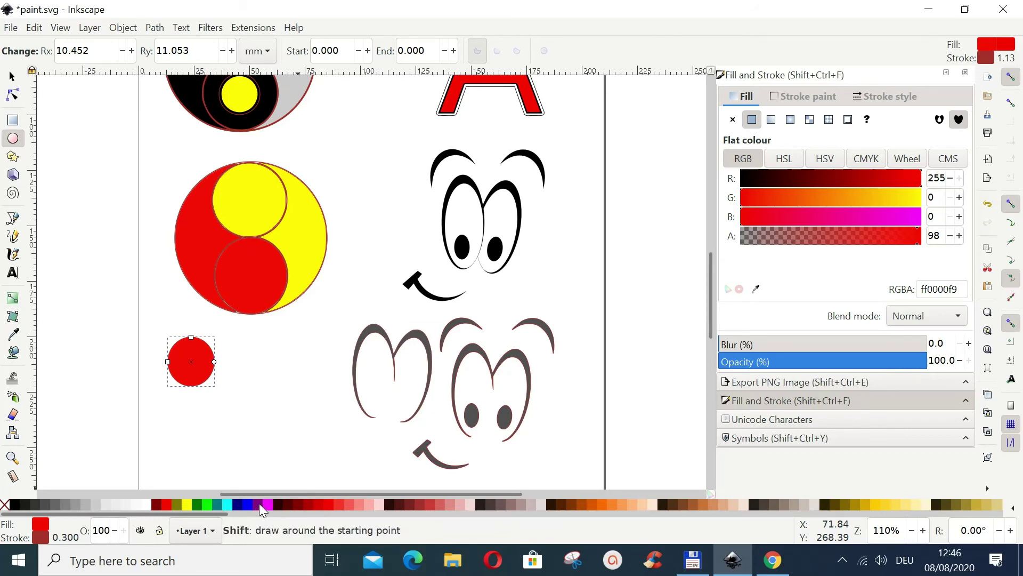
{"action": "left_click", "coordinate": [550, 505], "text": "shift"}
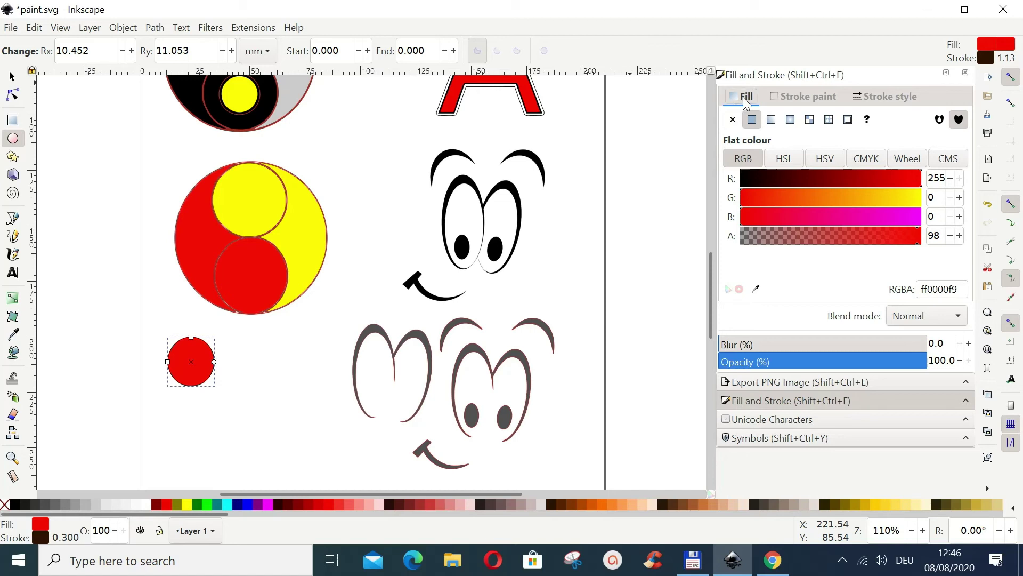
{"action": "left_click", "coordinate": [733, 119]}
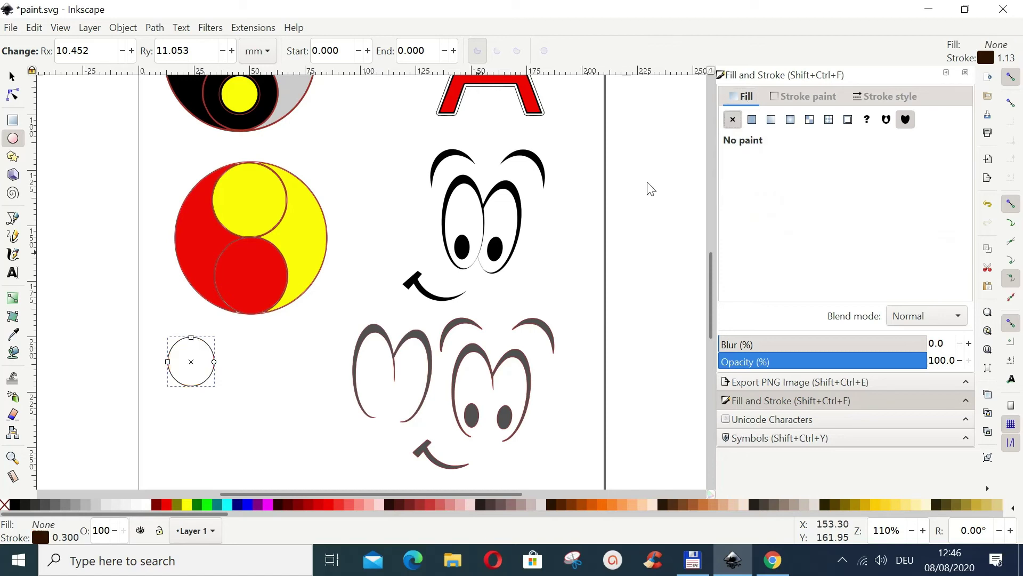
{"action": "left_click", "coordinate": [12, 75]}
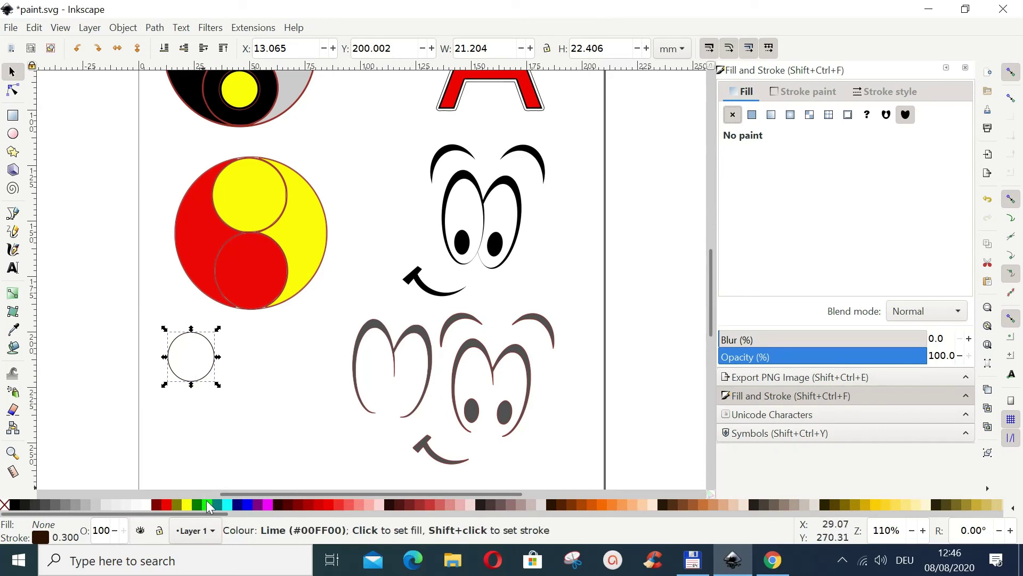
{"action": "left_click", "coordinate": [601, 502], "text": "shift"}
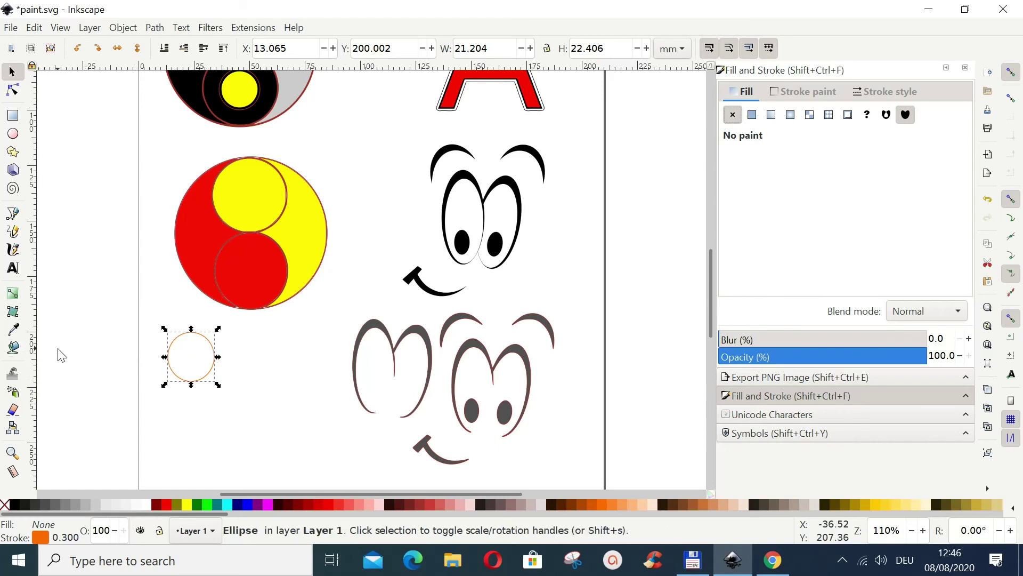
Set the Paint Bucket to use its own style, taken from the selected orange-stroked ellipse, and close the preferences
{"action": "left_click", "coordinate": [16, 352]}
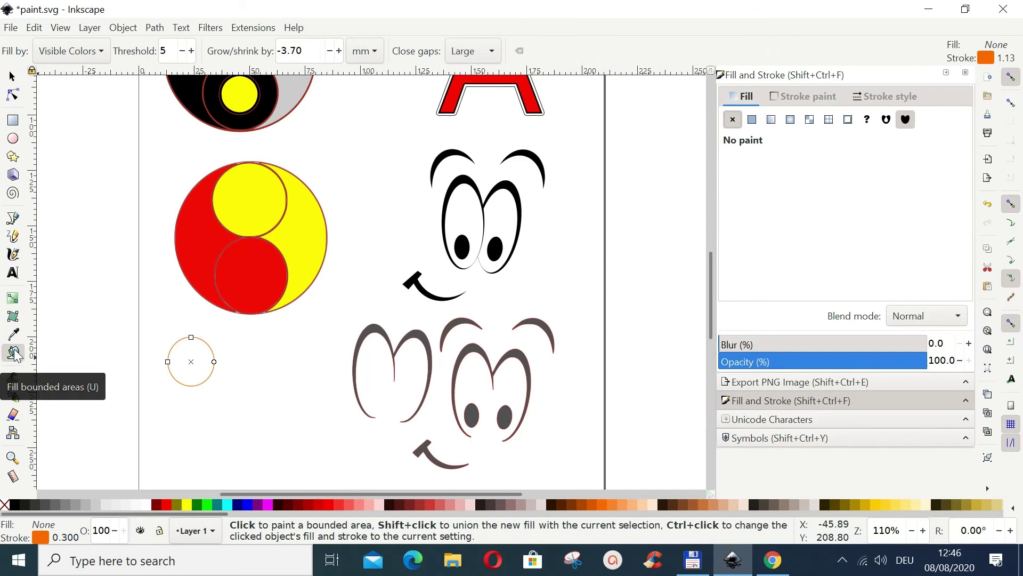
{"action": "double_click", "coordinate": [14, 352]}
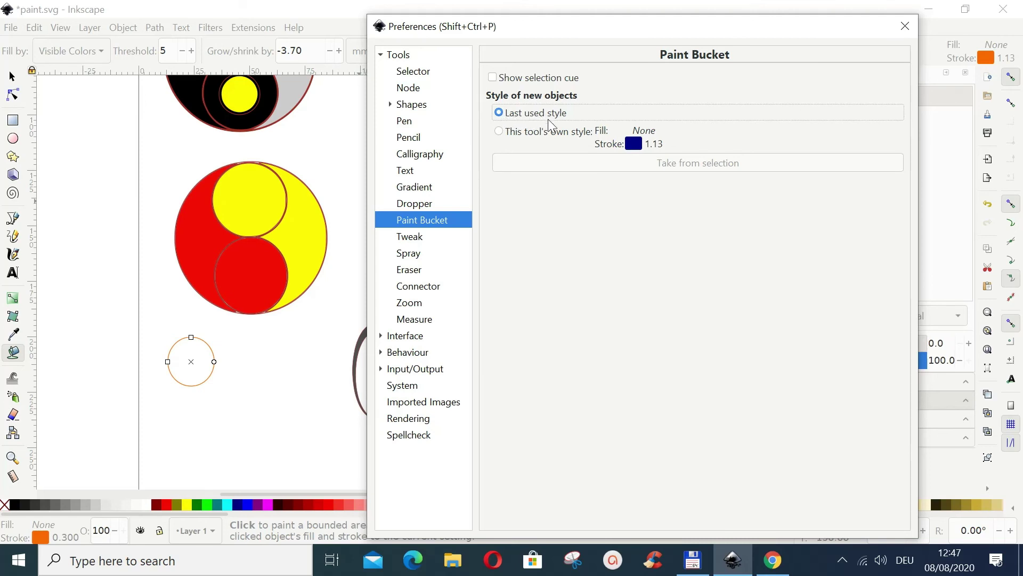
{"action": "left_click", "coordinate": [499, 131]}
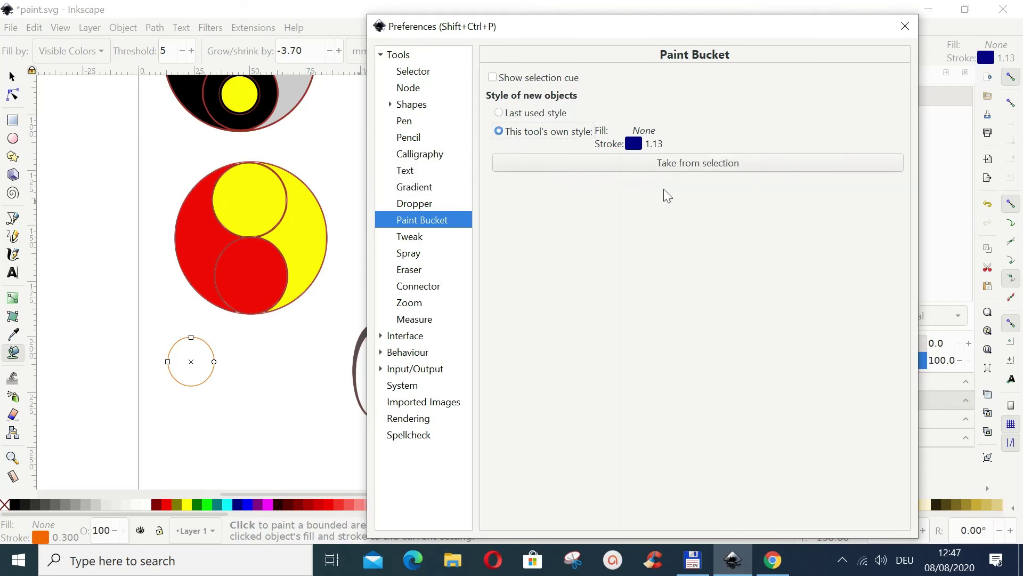
{"action": "left_click", "coordinate": [690, 170]}
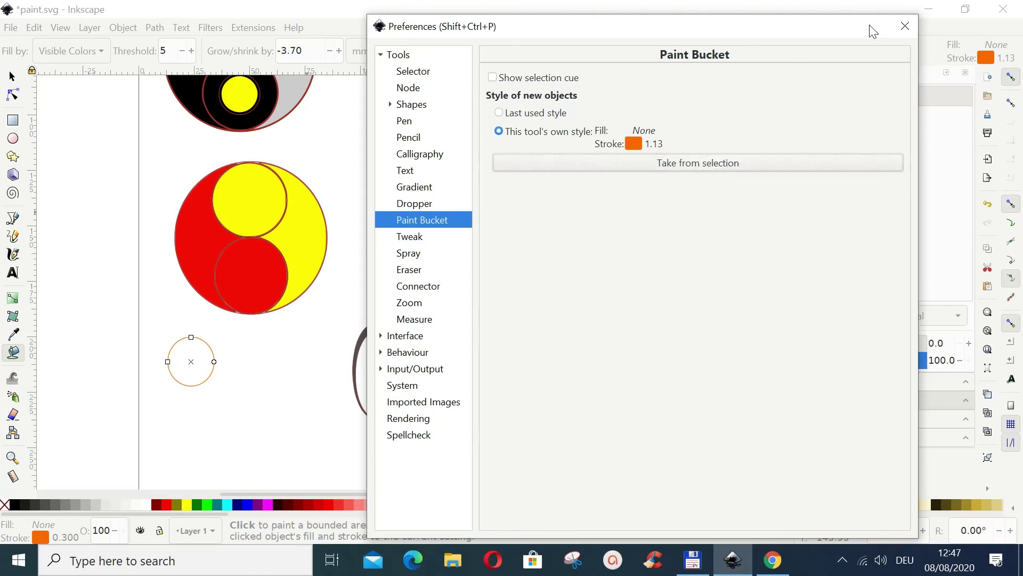
{"action": "left_click", "coordinate": [905, 25]}
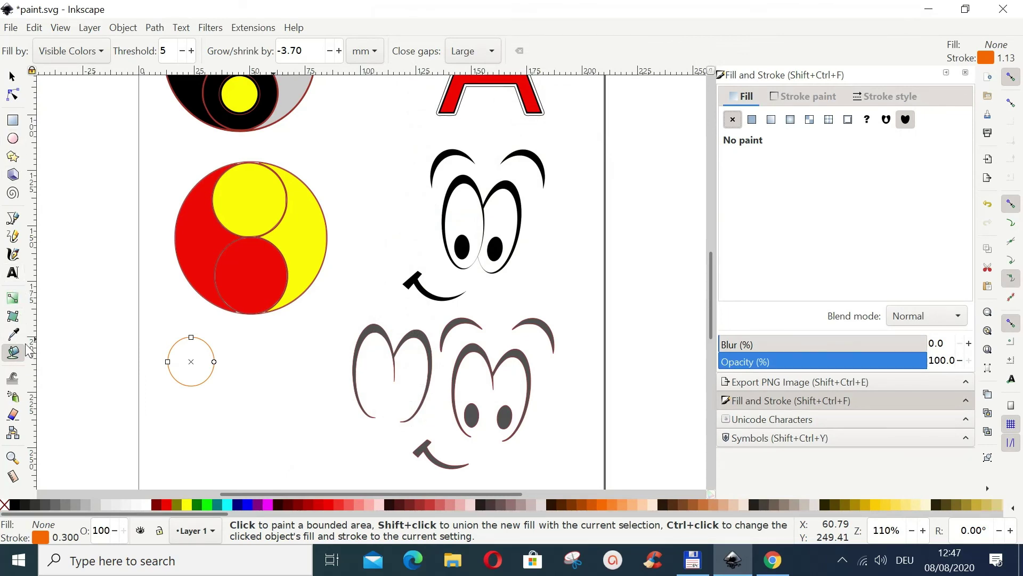
Fill the black face's right eyebrow with the Paint Bucket, and fill the left eyebrow with grow/shrink set to 0.00 mm
{"action": "left_click", "coordinate": [533, 148]}
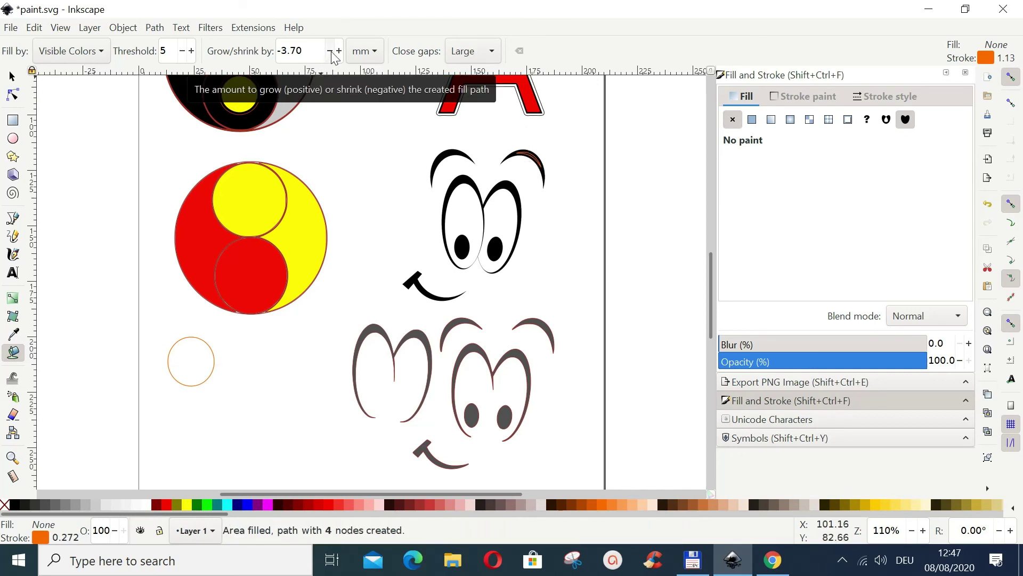
{"action": "left_click", "coordinate": [315, 49]}
{"action": "key", "text": "BackSpace"}
{"action": "key", "text": "BackSpace"}
{"action": "key", "text": "BackSpace"}
{"action": "key", "text": "BackSpace"}
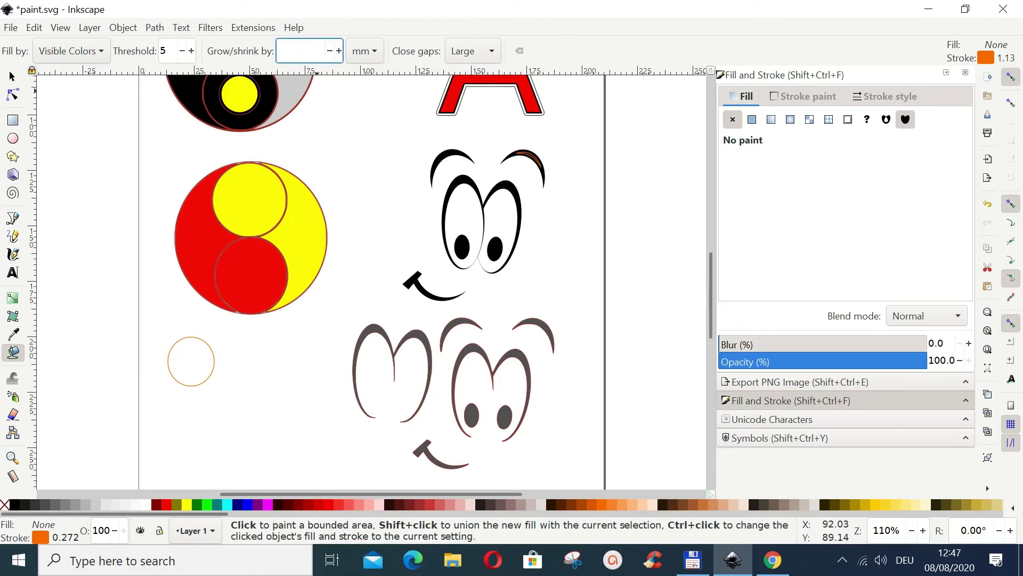
{"action": "type", "text": "0.0"}
{"action": "key", "text": "Return"}
{"action": "left_click", "coordinate": [446, 151]}
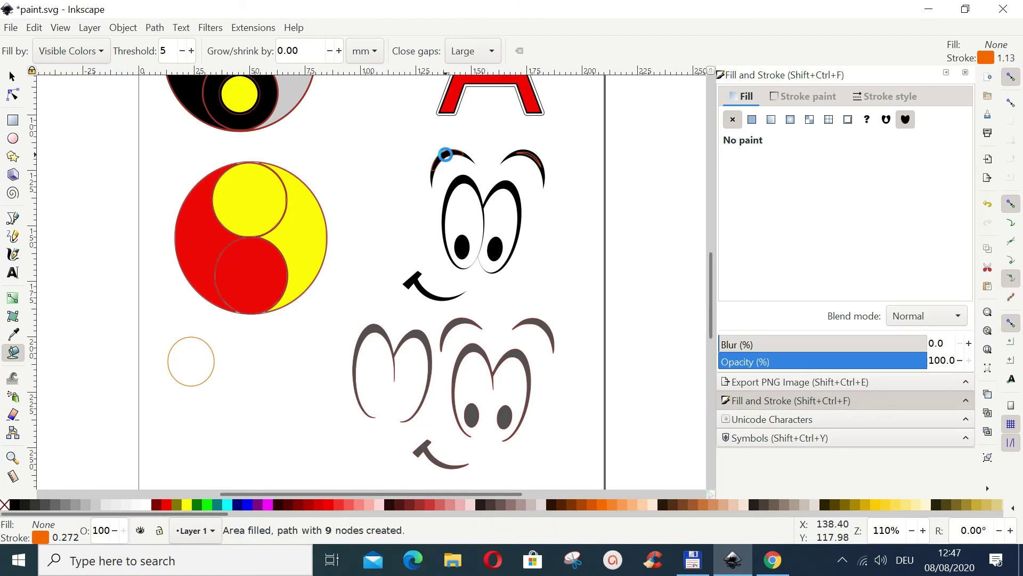
Fill the black eye outline with gap closing set to None and move the new orange-stroked path to the empty area left of the face
{"action": "left_click", "coordinate": [489, 53]}
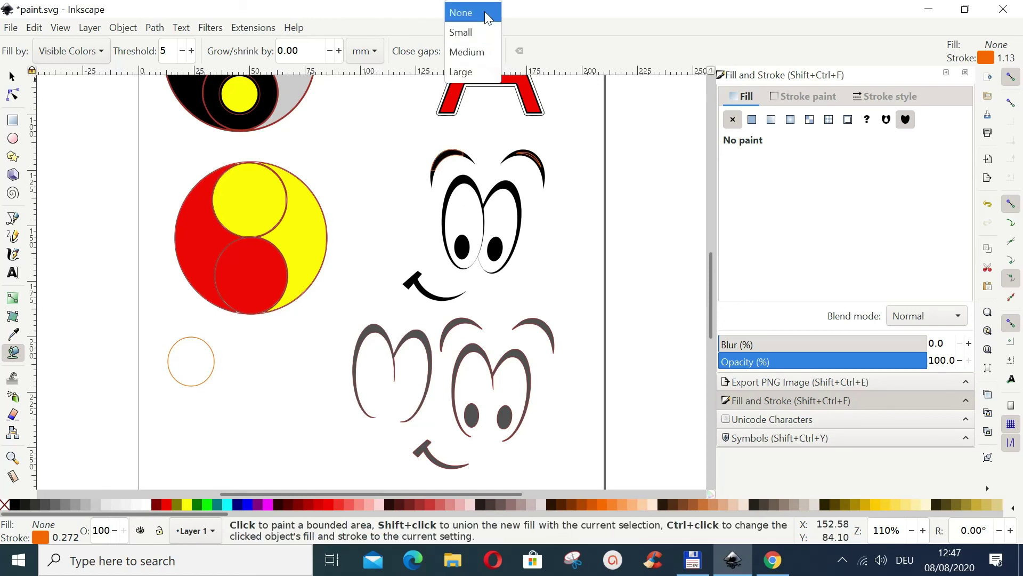
{"action": "left_click", "coordinate": [483, 12]}
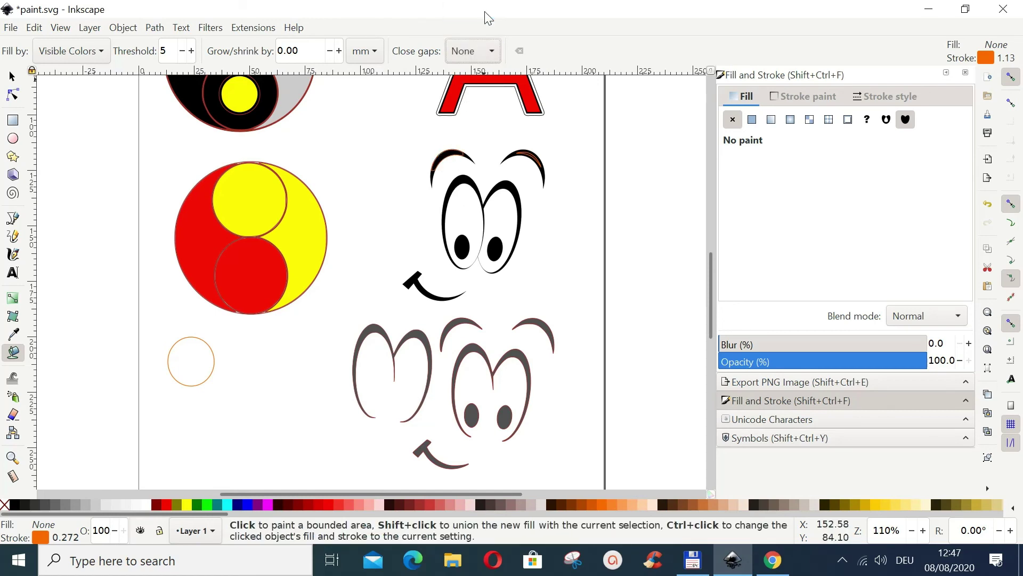
{"action": "left_click", "coordinate": [465, 173]}
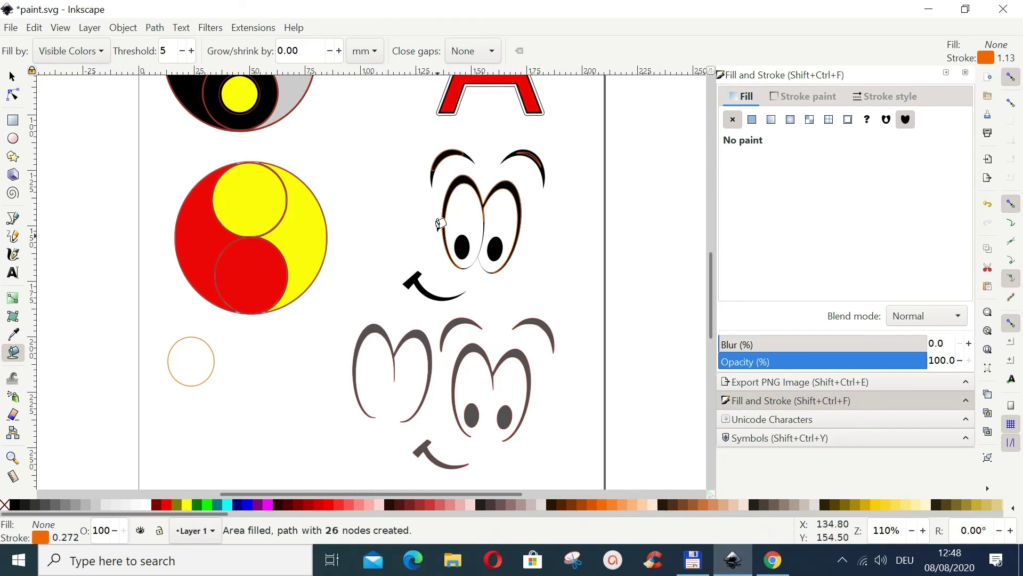
{"action": "left_click", "coordinate": [13, 78]}
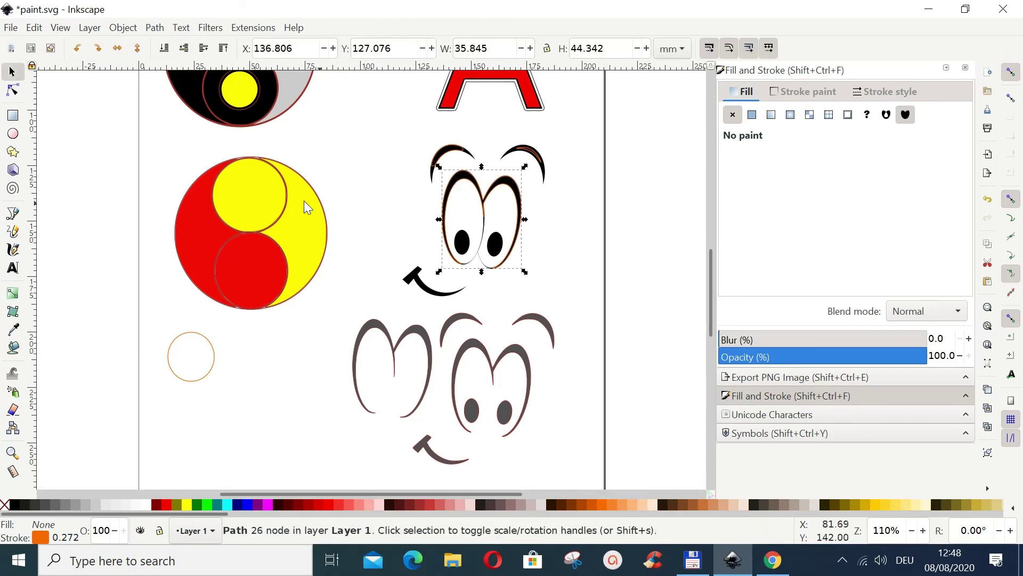
{"action": "left_click_drag", "start_coordinate": [485, 202], "coordinate": [378, 162]}
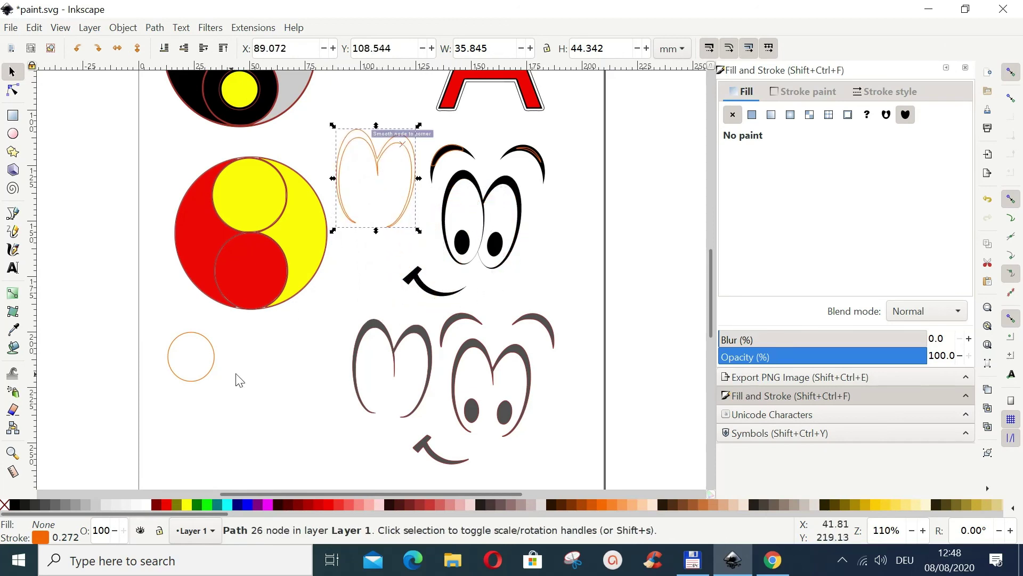